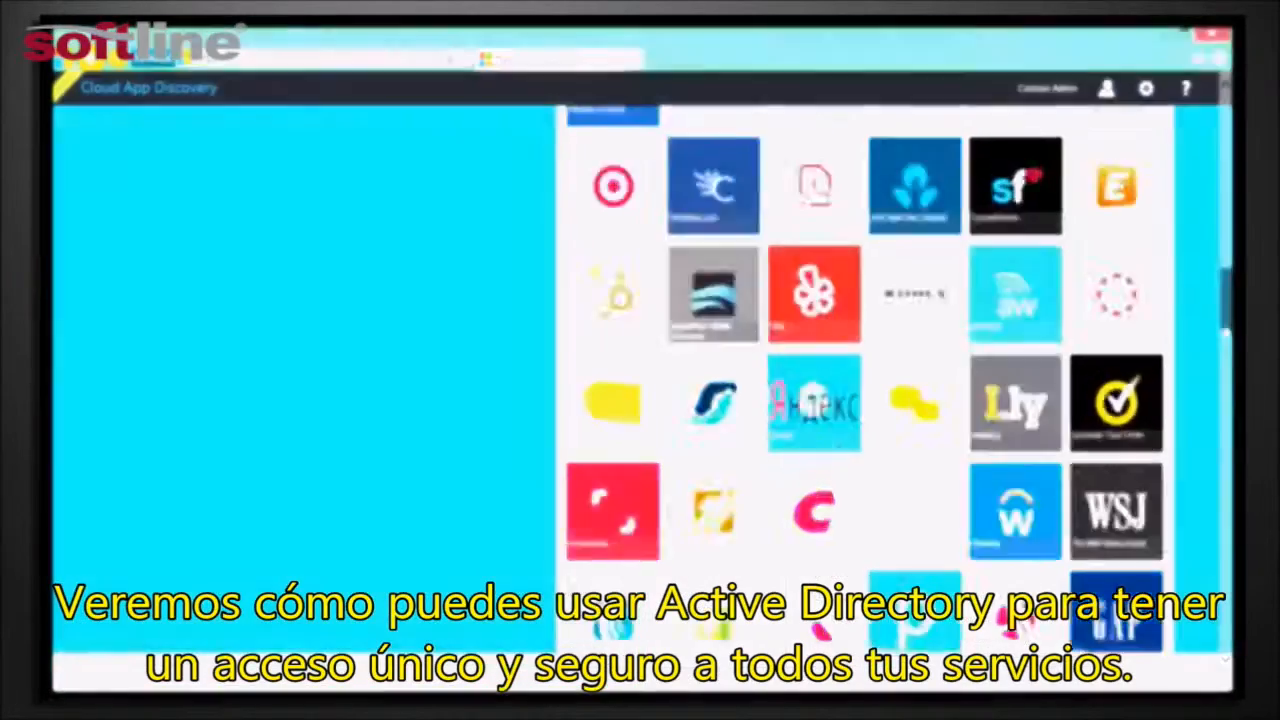
# Open the Contoso Cloud directory's applications and examine the All and Custom categories of the application gallery
pyautogui.scroll(-5, 1226, 375)
pyautogui.moveTo(1226, 375); pyautogui.dragTo(1228, 453)
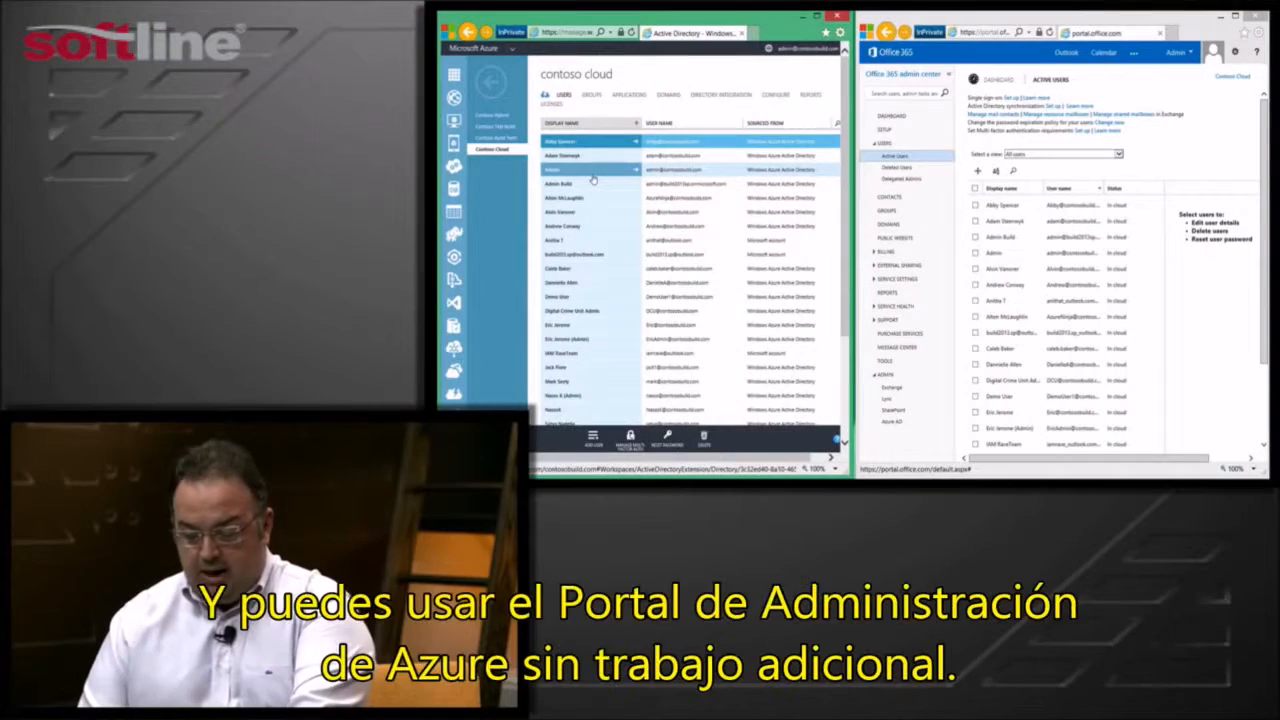
pyautogui.click(624, 96)
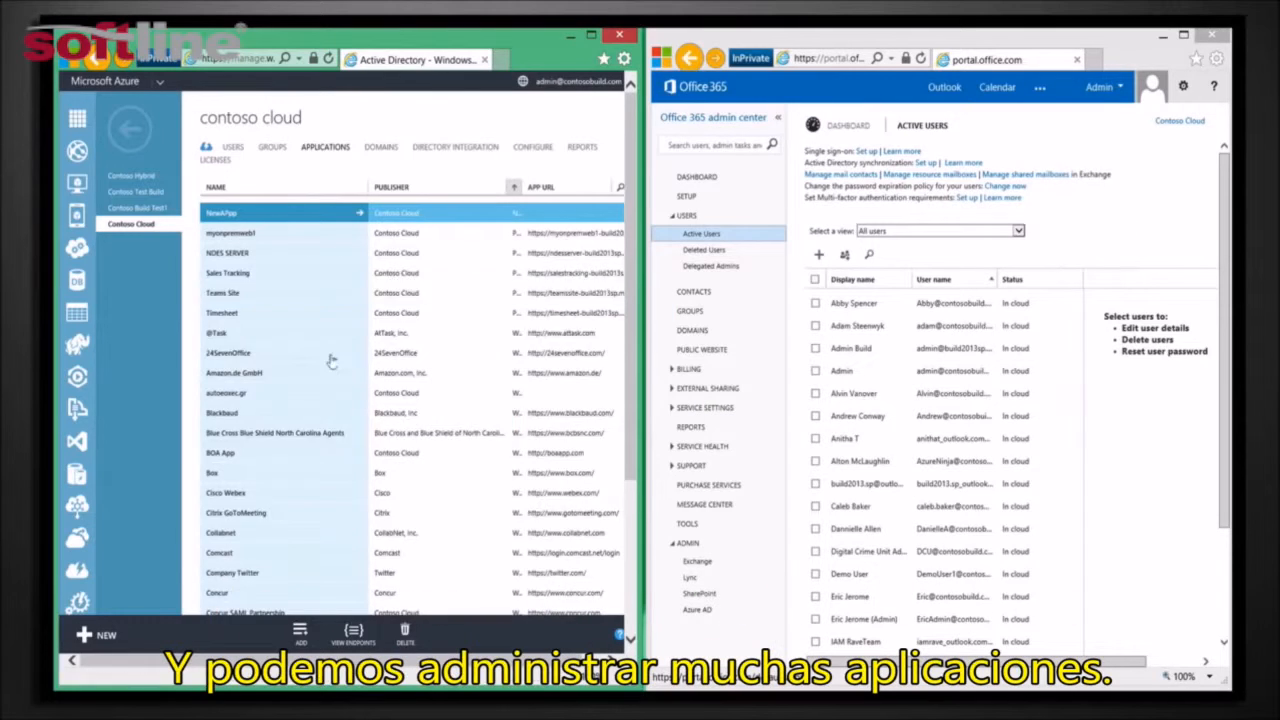
pyautogui.click(303, 638)
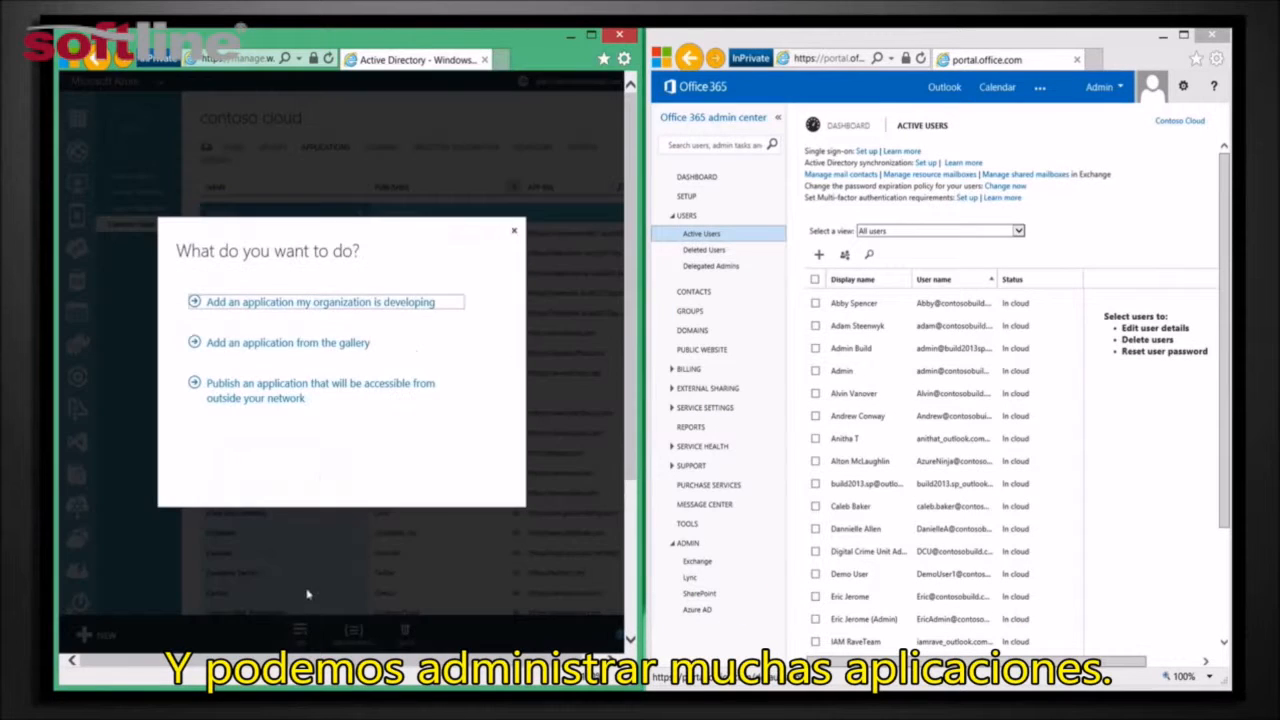
pyautogui.click(290, 345)
pyautogui.click(113, 270)
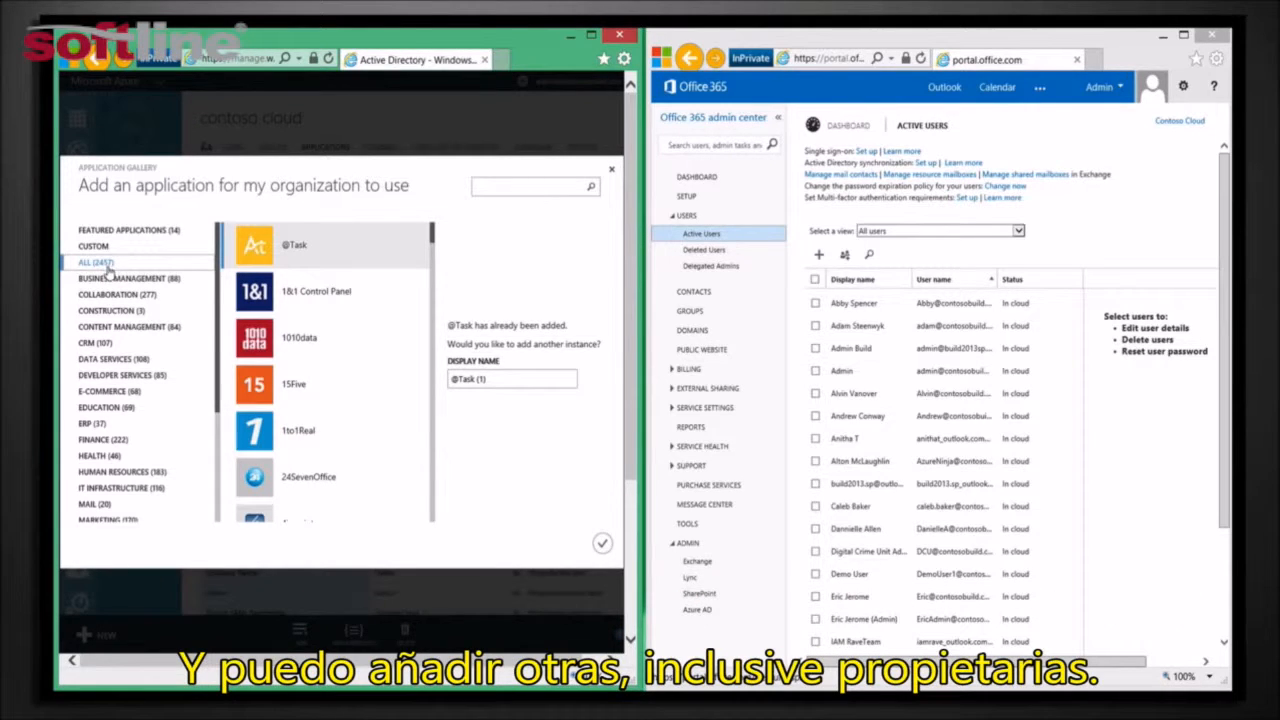
pyautogui.click(104, 250)
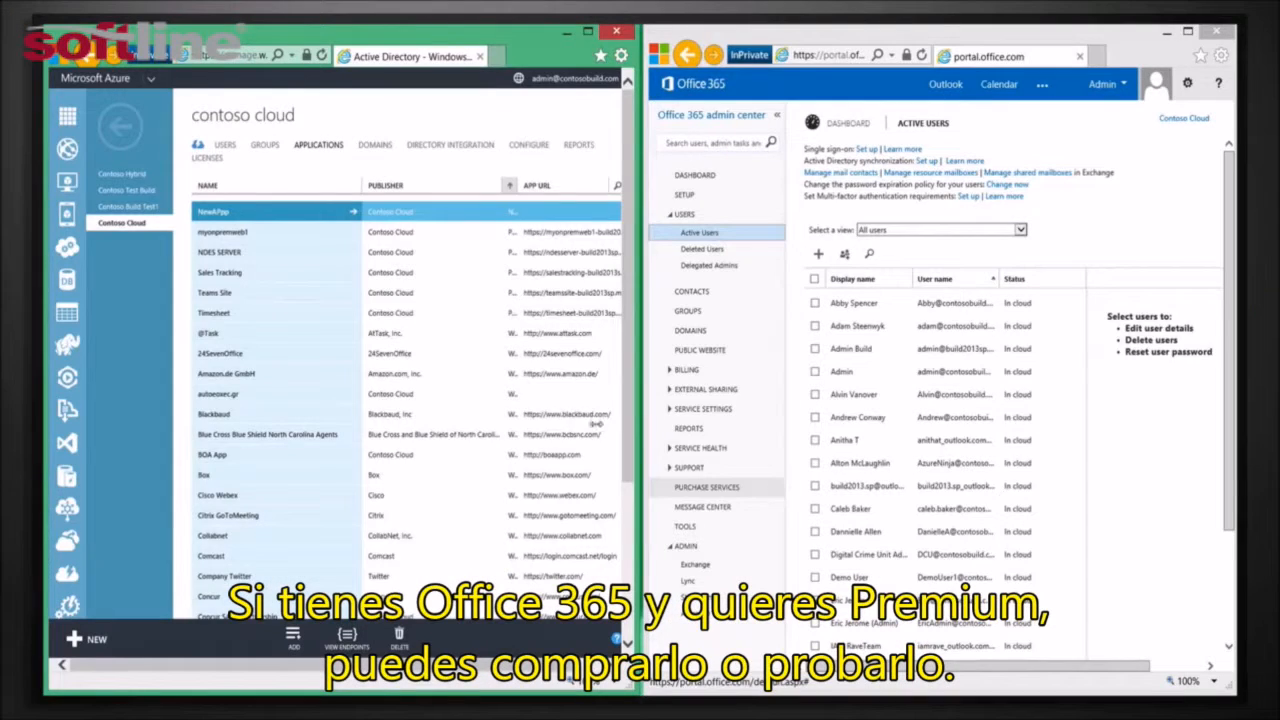
# Open the Azure AD management portal from the Office 365 admin center
pyautogui.click(706, 622)
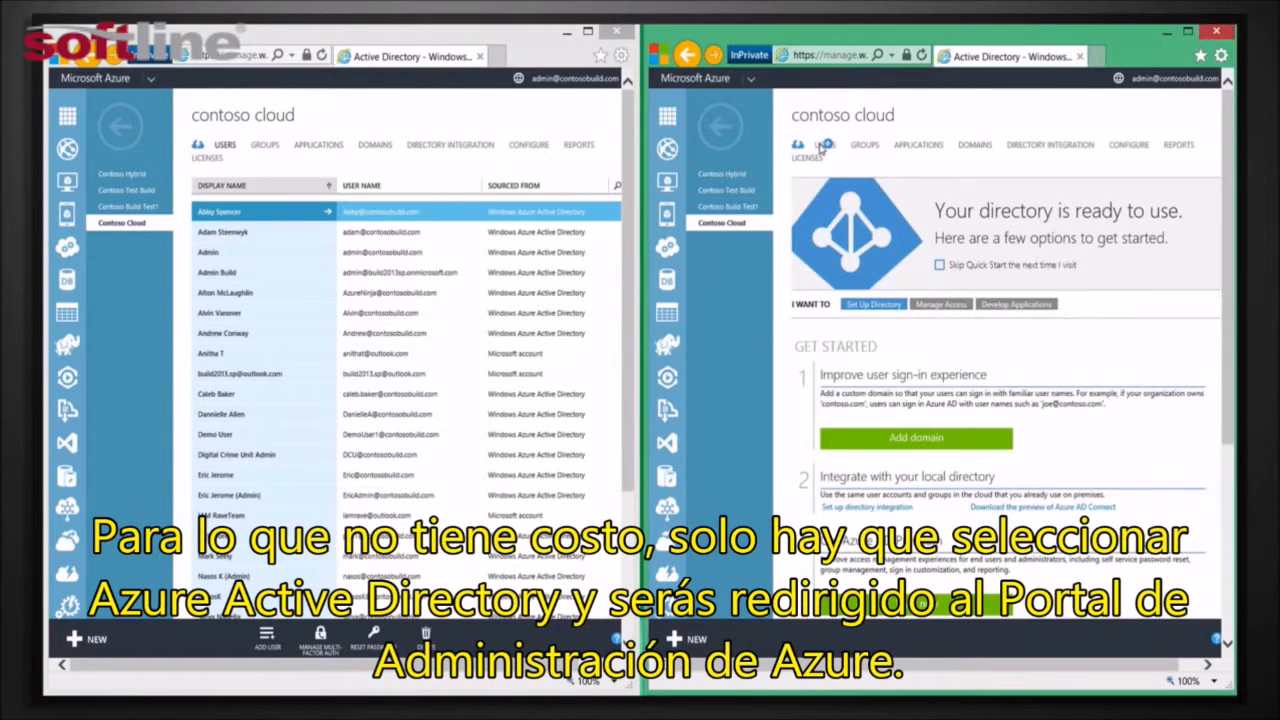
pyautogui.click(822, 146)
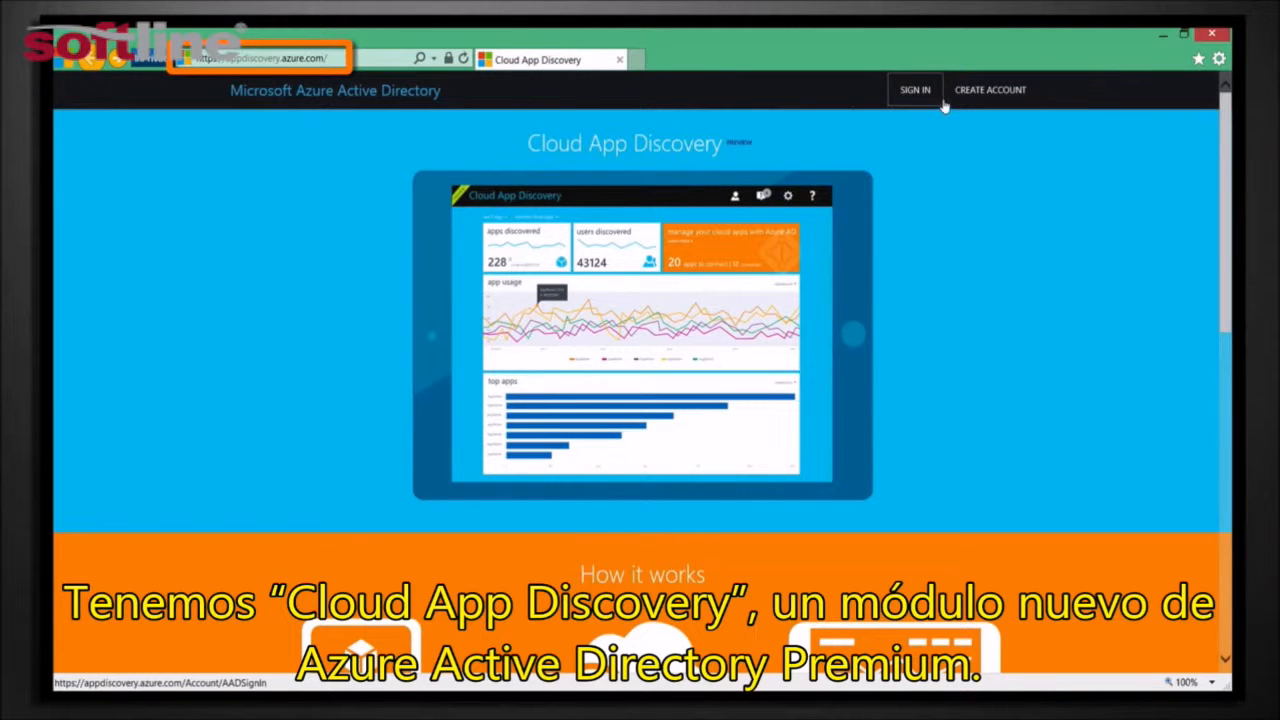
# Sign in to Cloud App Discovery with the work account and review the dashboard's app usage and top apps charts
pyautogui.click(914, 90)
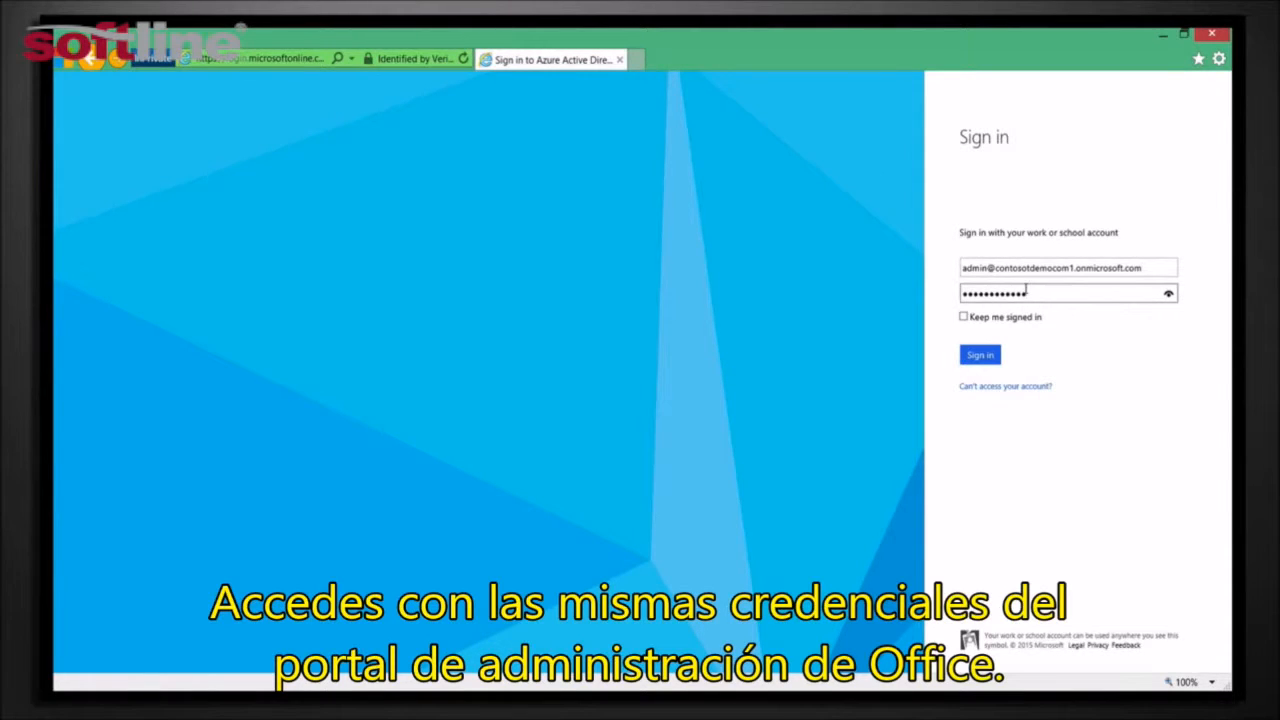
pyautogui.click(977, 358)
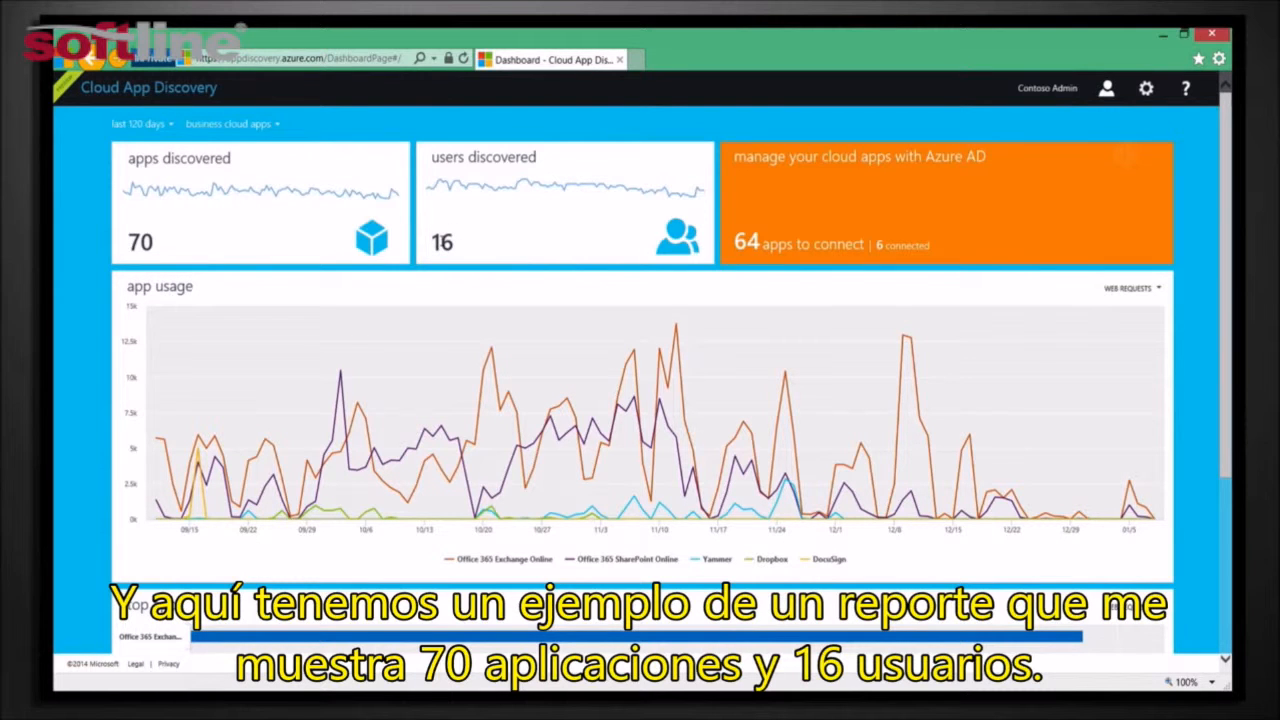
pyautogui.scroll(-3, 1228, 243)
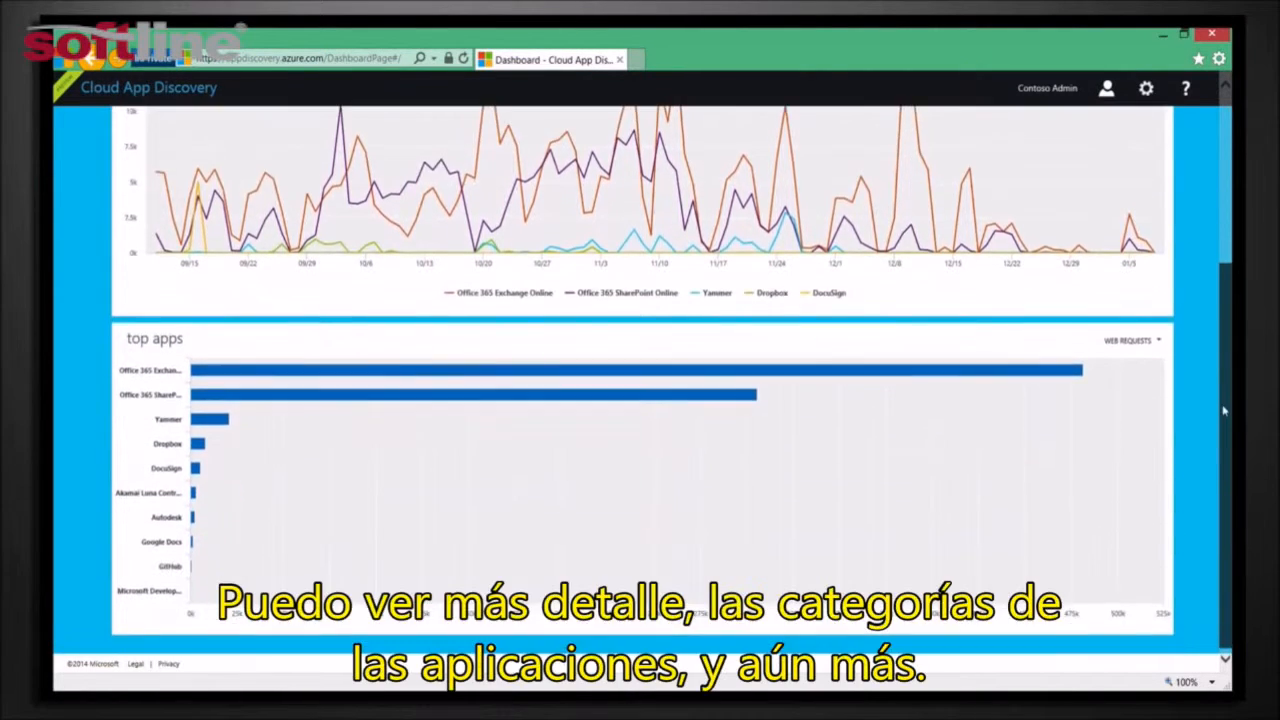
pyautogui.scroll(3, 1164, 212)
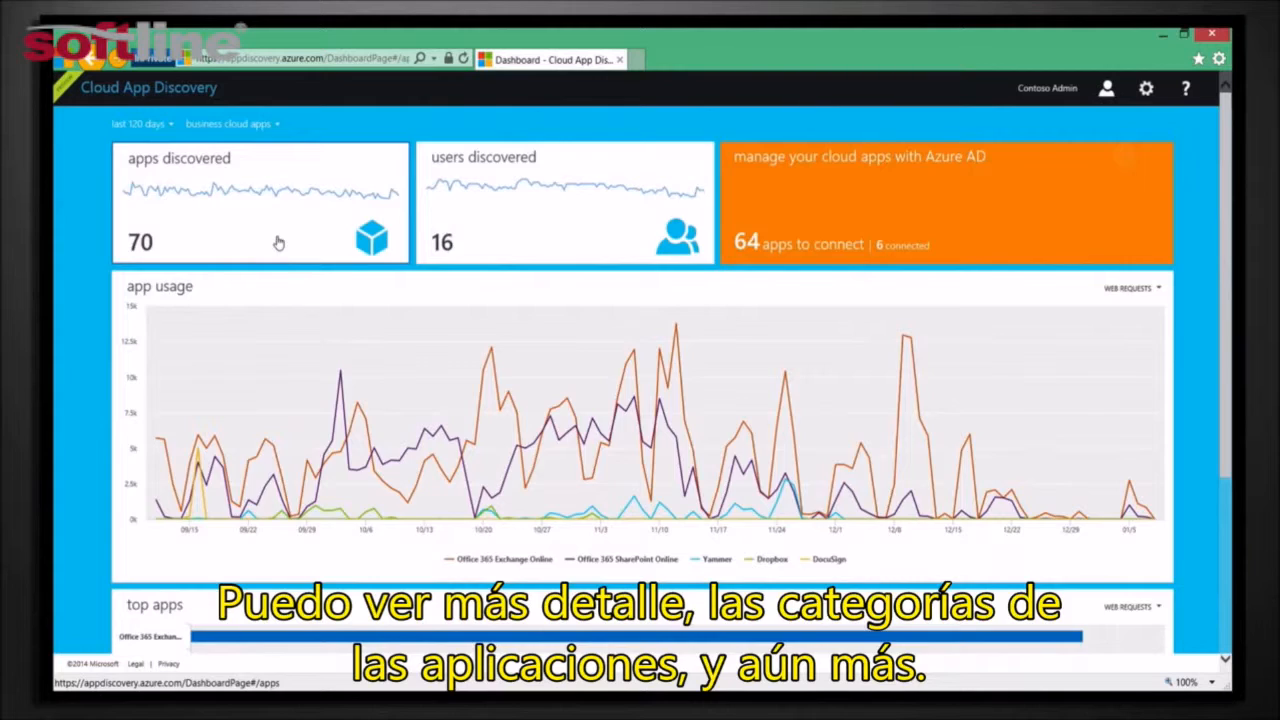
# Look through the discovered business cloud apps and open DocuSign's usage details
pyautogui.click(279, 243)
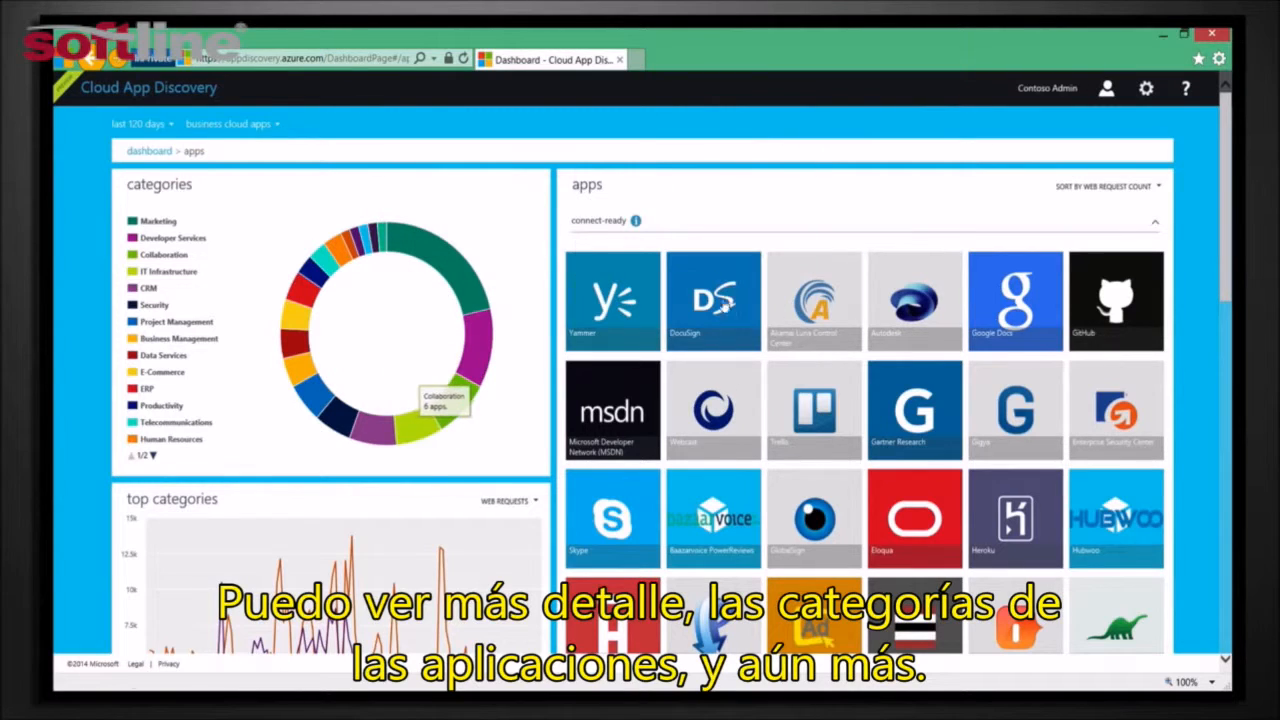
pyautogui.moveTo(1225, 229)
pyautogui.mouseDown()
pyautogui.moveTo(1228, 368)
pyautogui.moveTo(1228, 216)
pyautogui.mouseUp()
pyautogui.moveTo(710, 318)
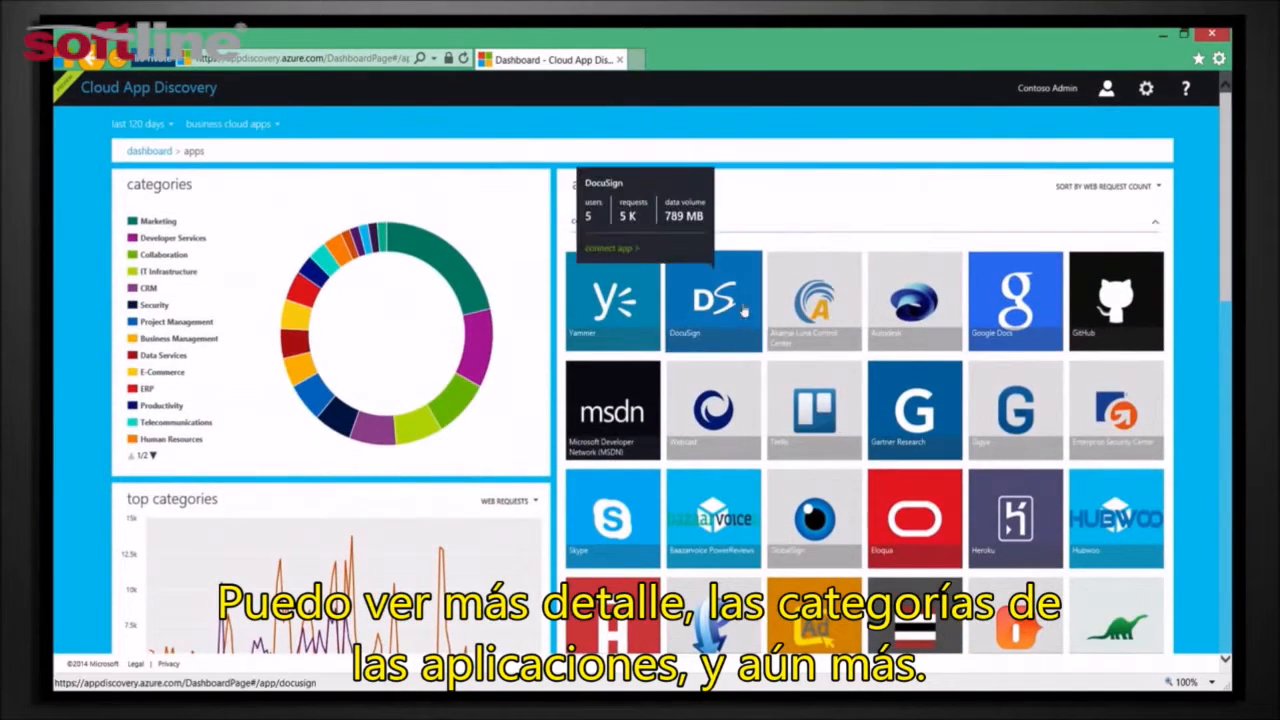
pyautogui.click(710, 318)
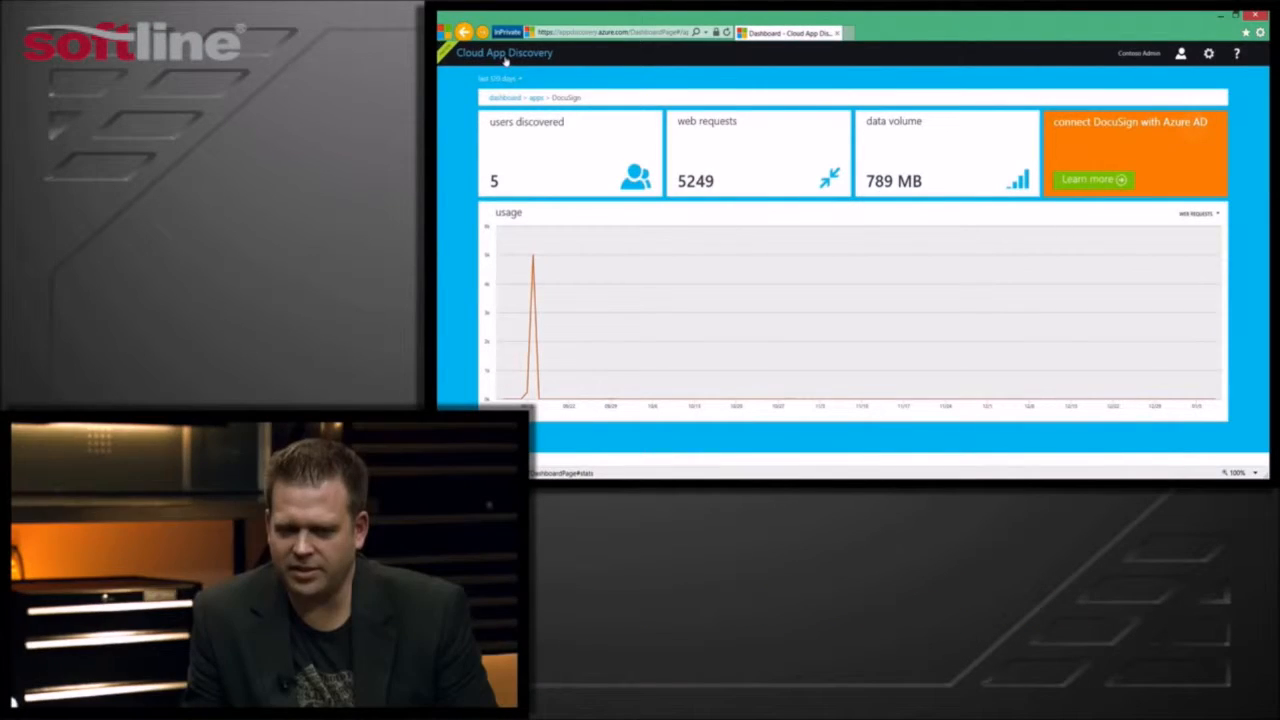
# Return to the Cloud App Discovery dashboard and change its filter from business cloud apps to all apps
pyautogui.click(506, 54)
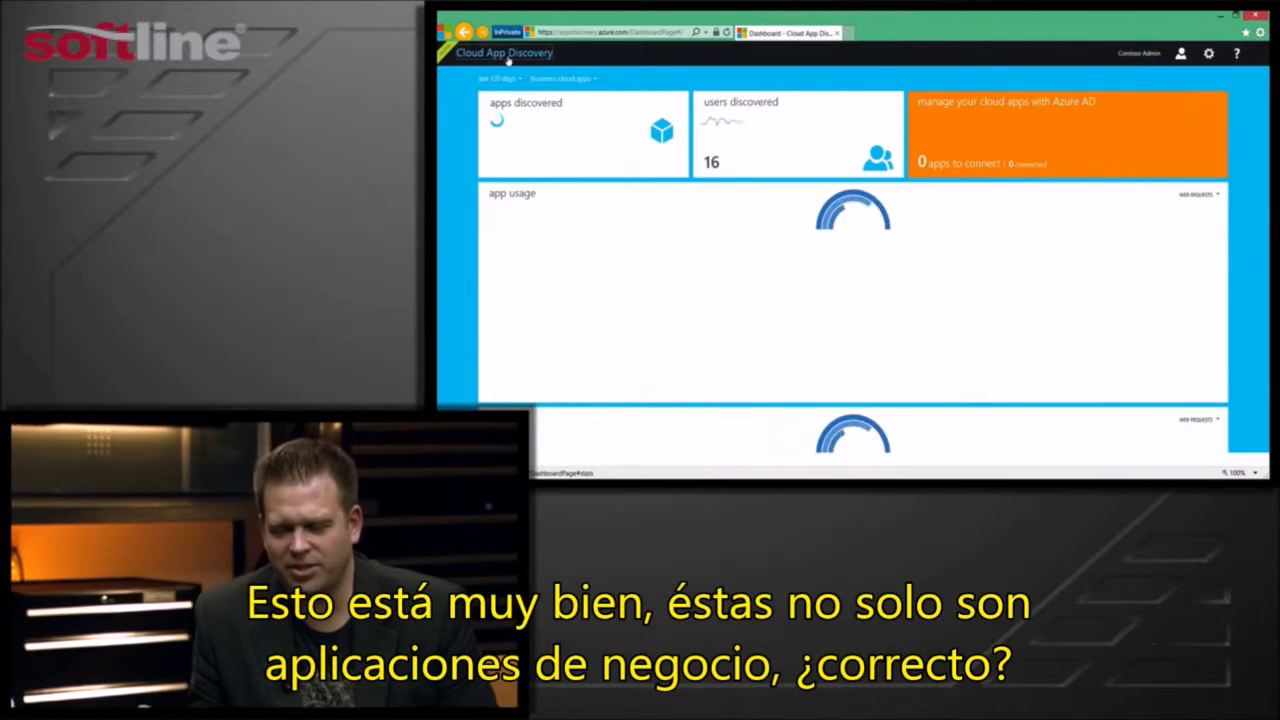
pyautogui.click(588, 79)
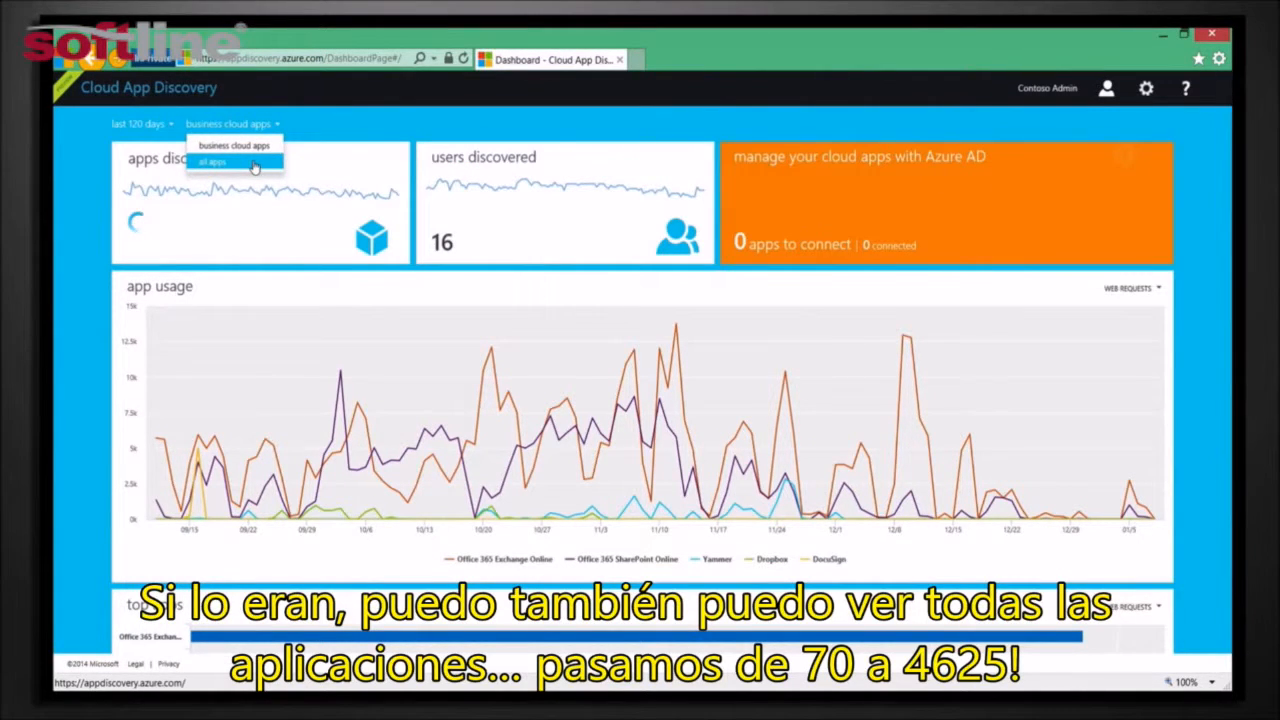
pyautogui.click(254, 164)
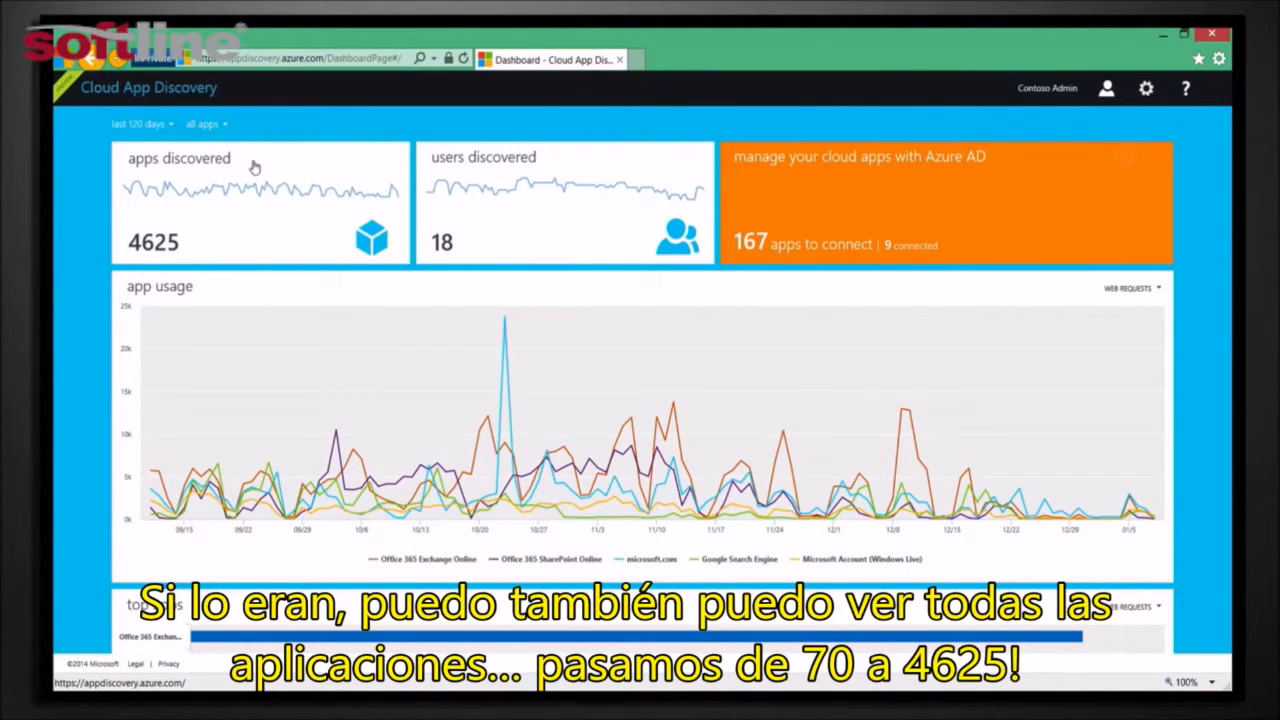
# Open the list of all discovered apps and examine its connect-ready, connected and other sections
pyautogui.click(236, 243)
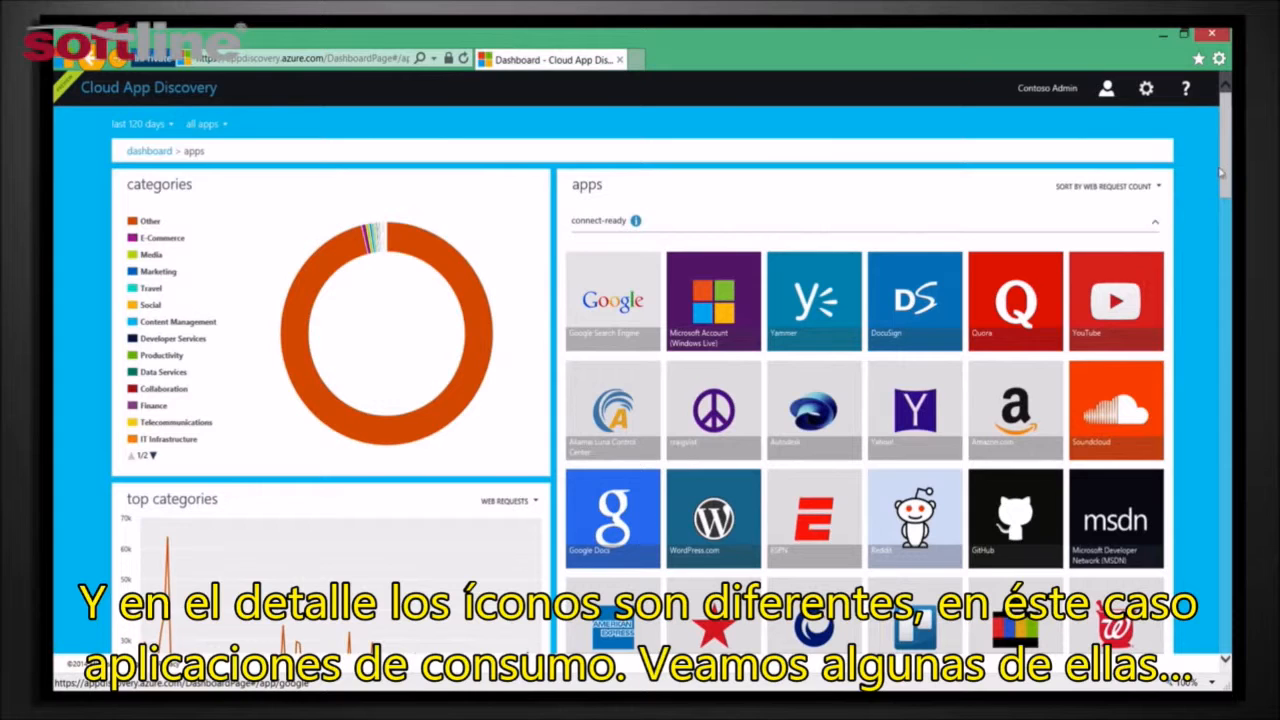
pyautogui.moveTo(1221, 176); pyautogui.dragTo(1222, 290)
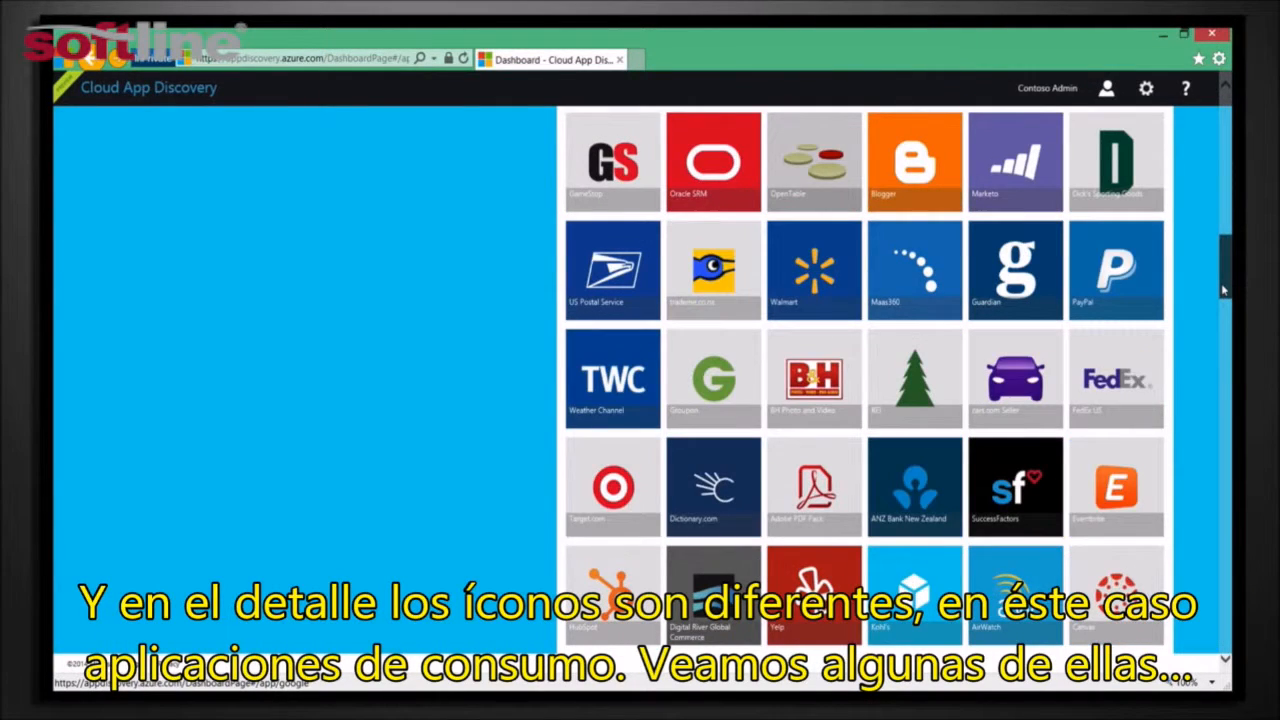
pyautogui.moveTo(1222, 290); pyautogui.dragTo(1228, 458)
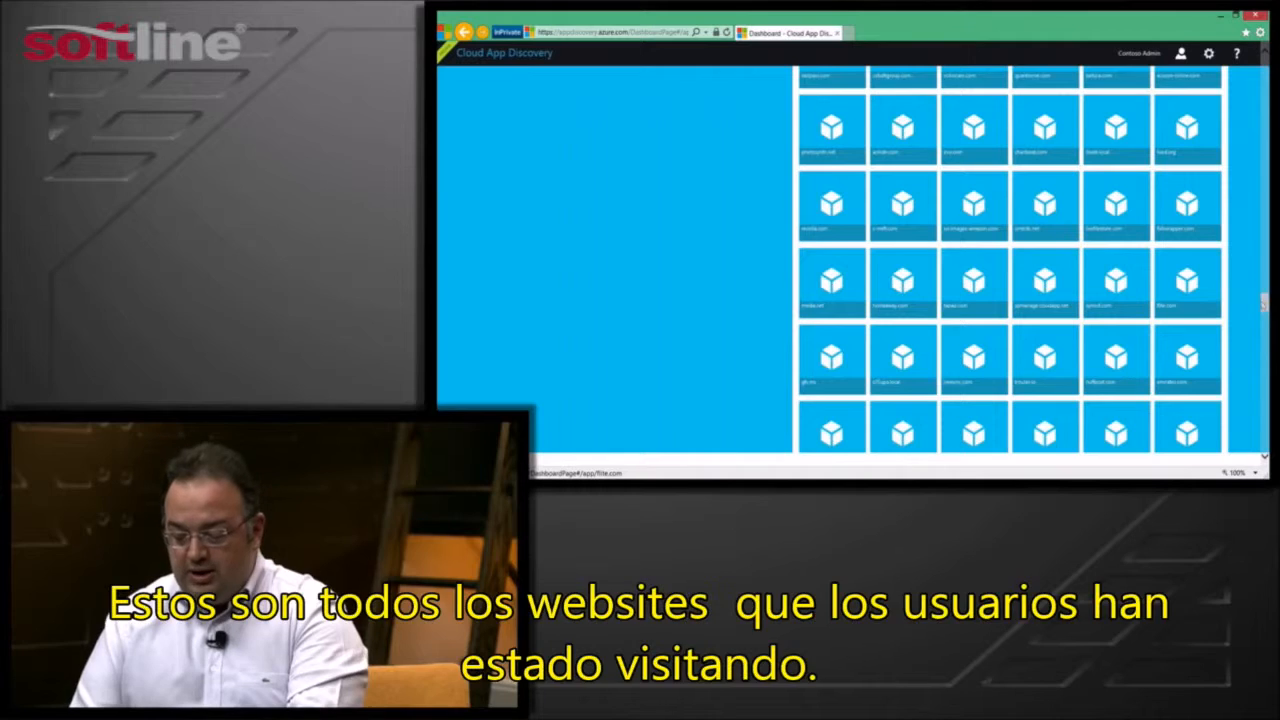
pyautogui.scroll(-5, 1210, 280)
pyautogui.scroll(10, 1254, 188)
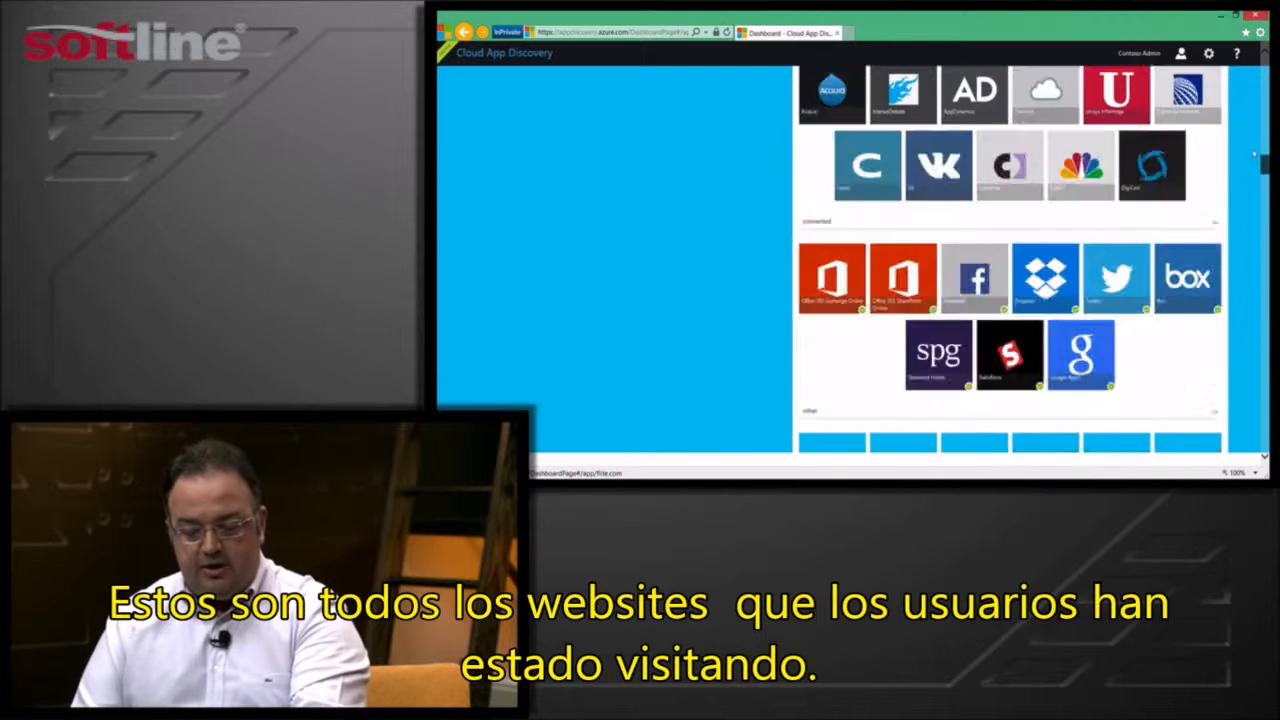
pyautogui.scroll(-3, 1256, 182)
pyautogui.scroll(2, 1257, 175)
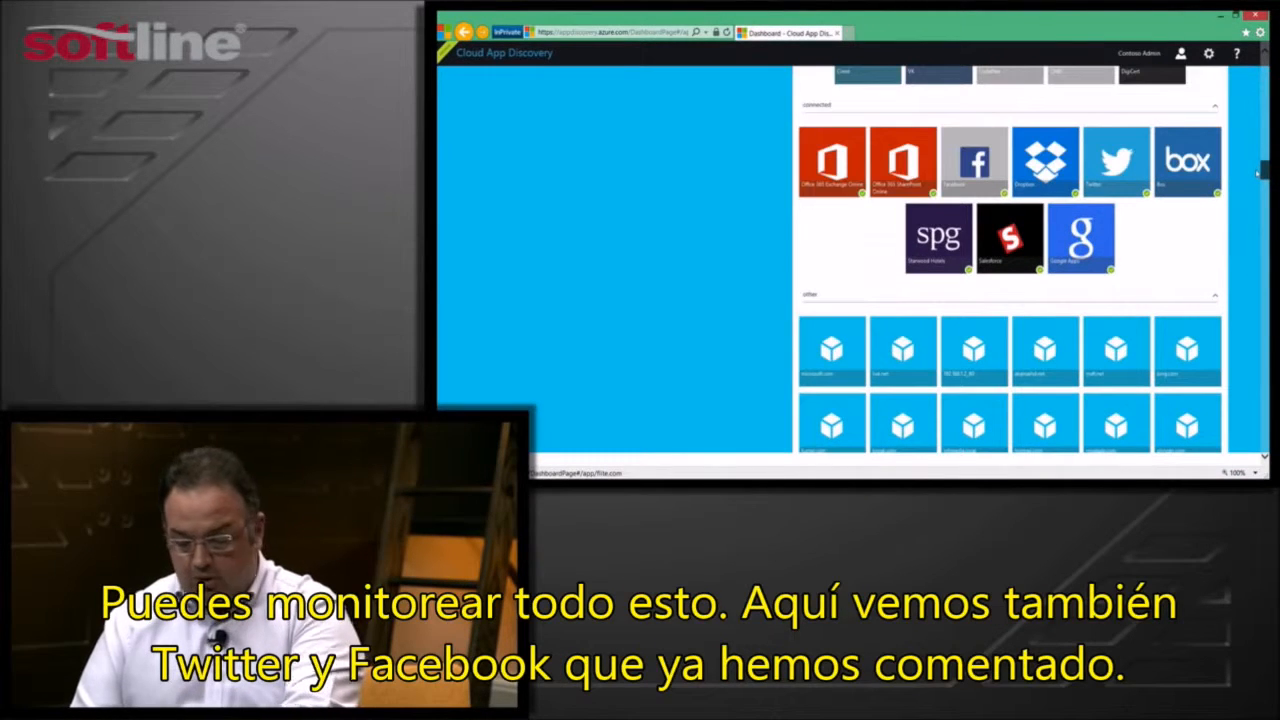
pyautogui.moveTo(1134, 175)
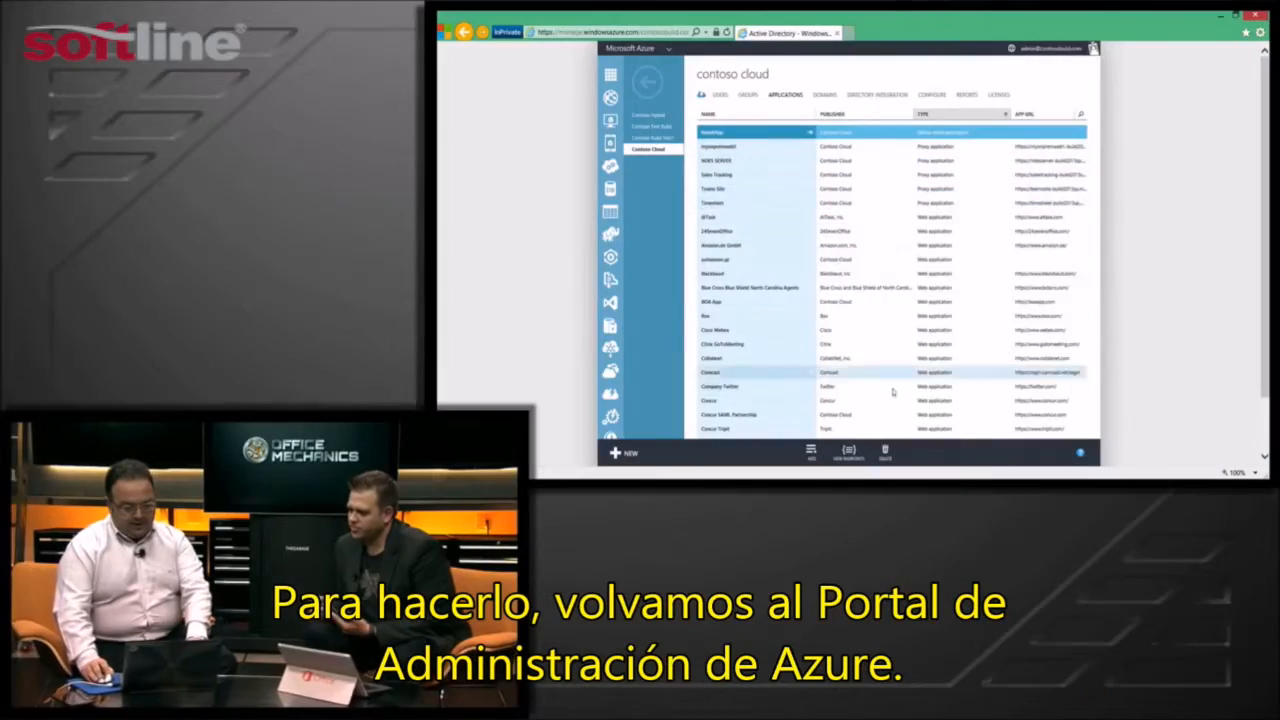
# Begin adding an application from the gallery to the Contoso Cloud directory and show all available applications
pyautogui.click(811, 452)
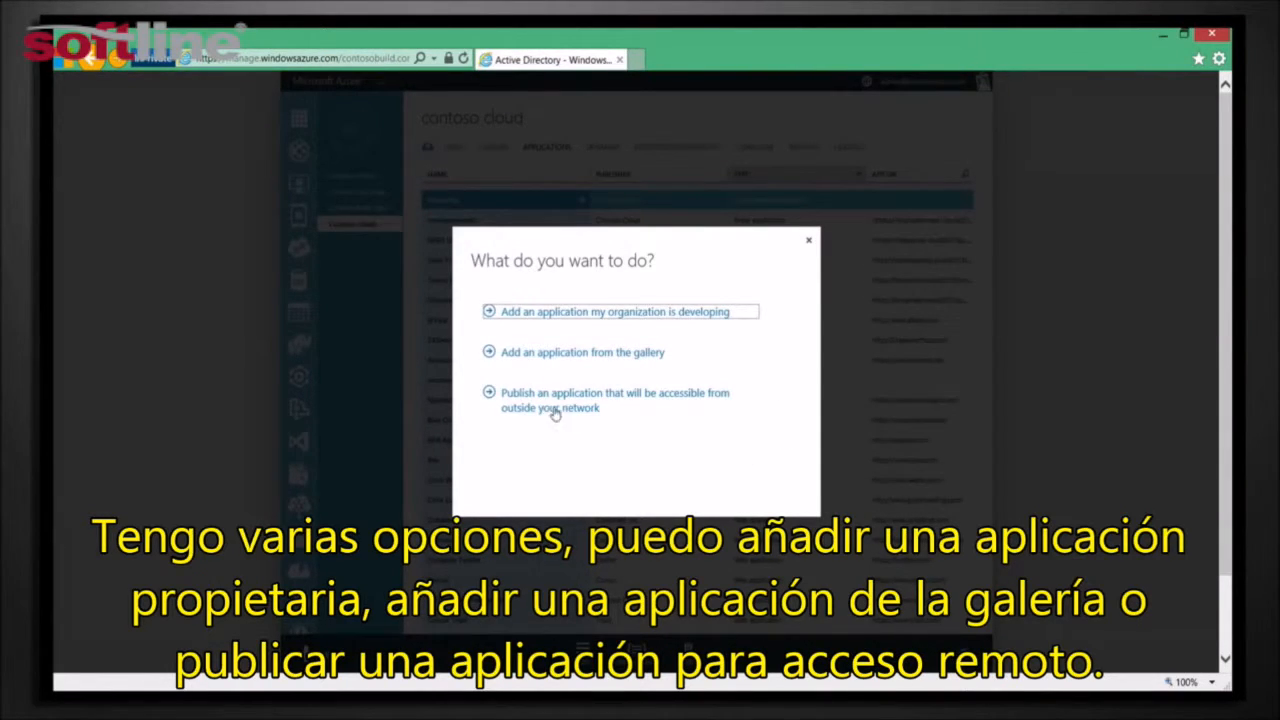
pyautogui.click(563, 353)
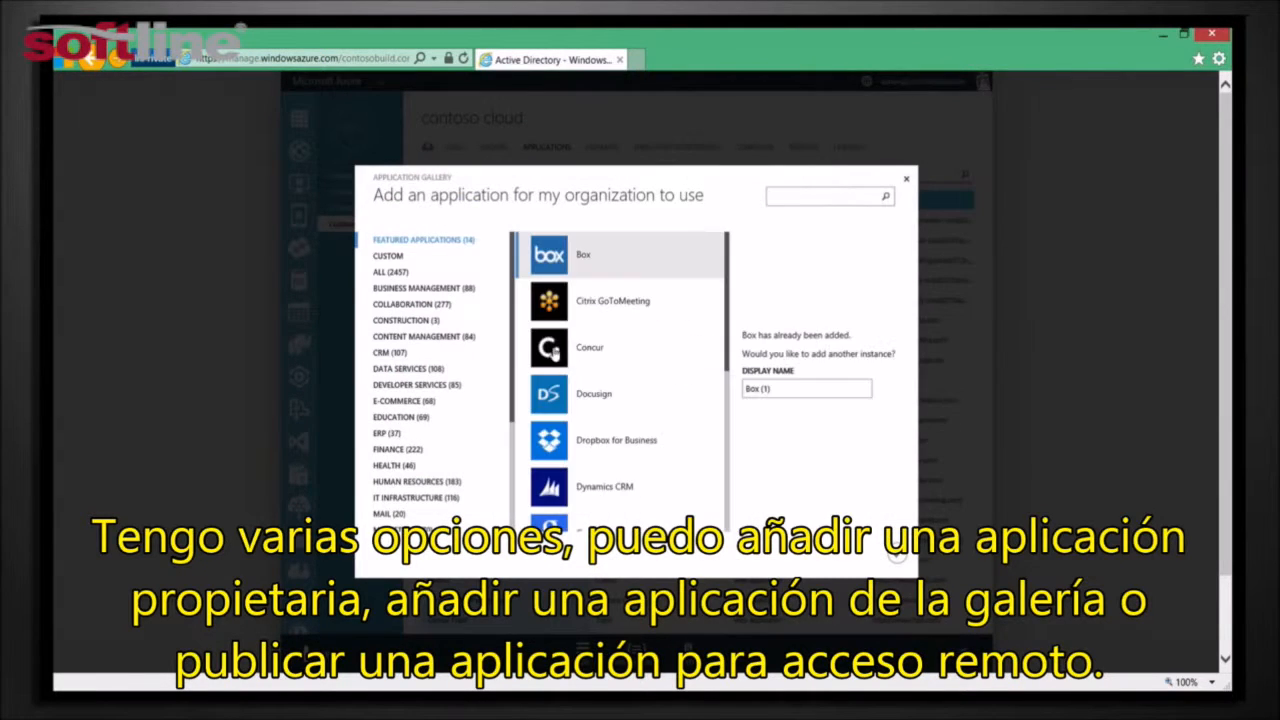
pyautogui.click(392, 274)
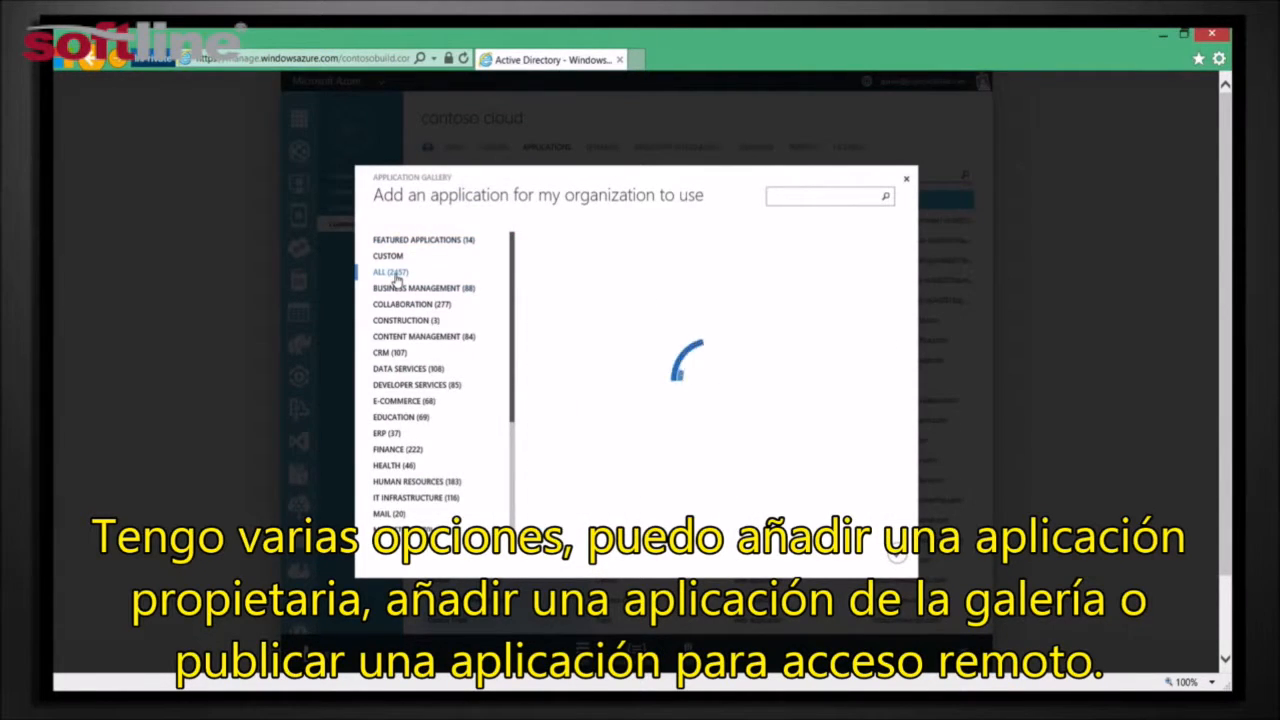
pyautogui.click(390, 257)
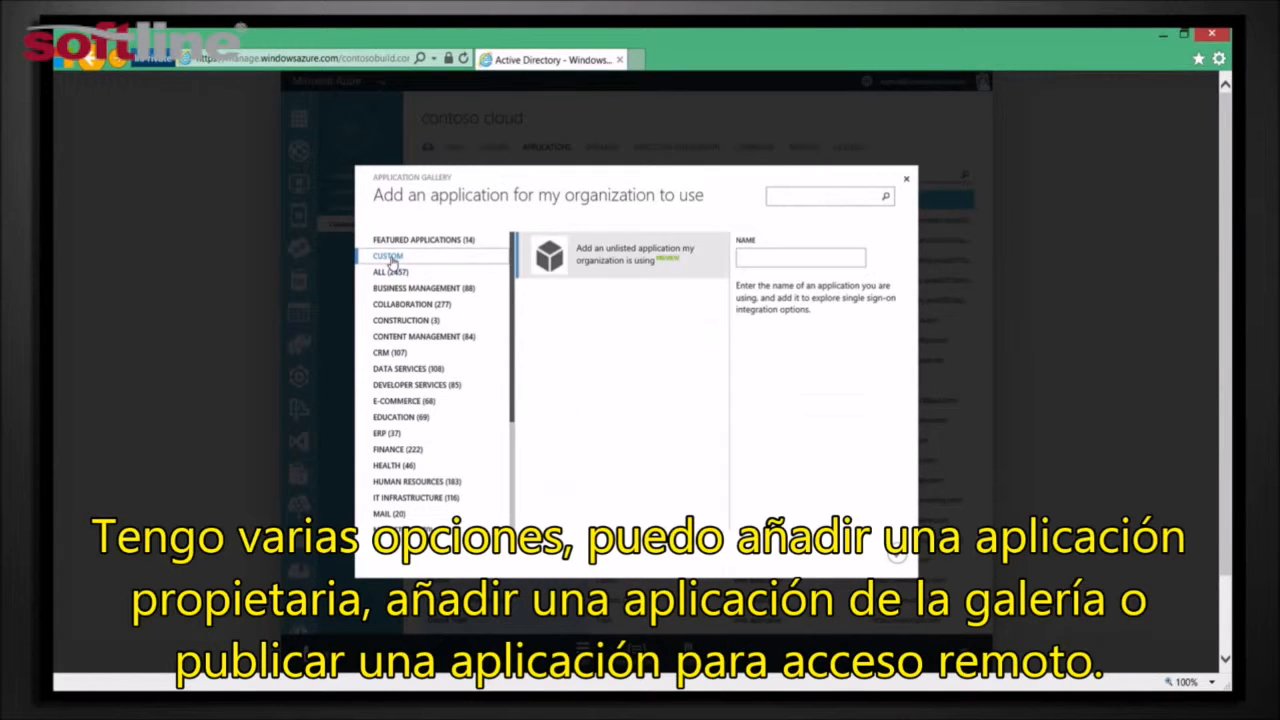
pyautogui.click(396, 274)
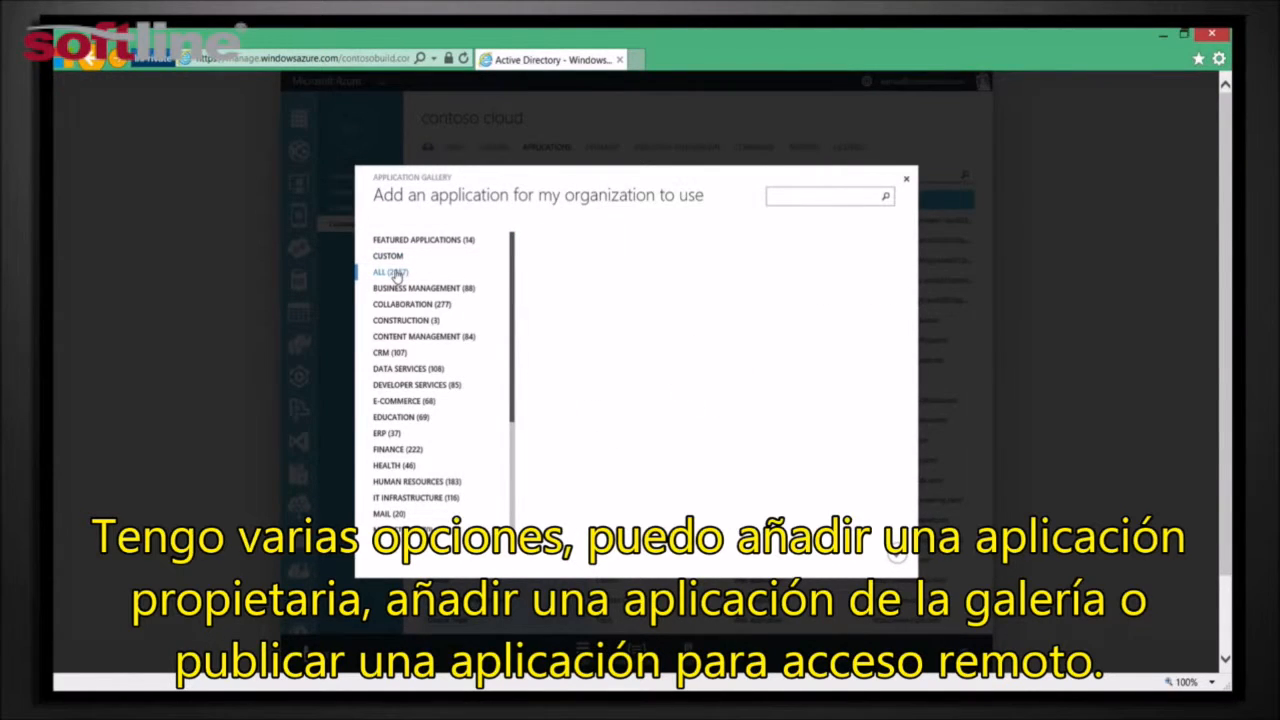
# Search the gallery for "twit" and add another Twitter instance with the display name "Enterprize Account"
pyautogui.click(797, 203)
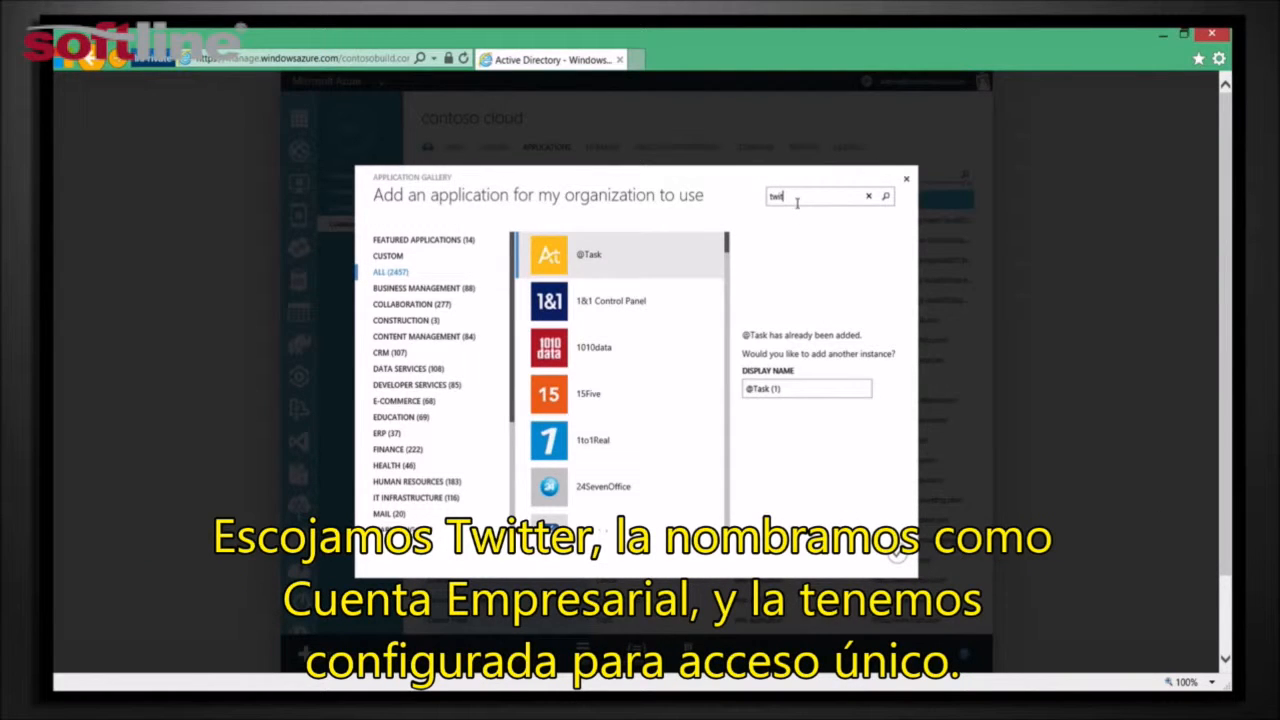
pyautogui.write('twit')
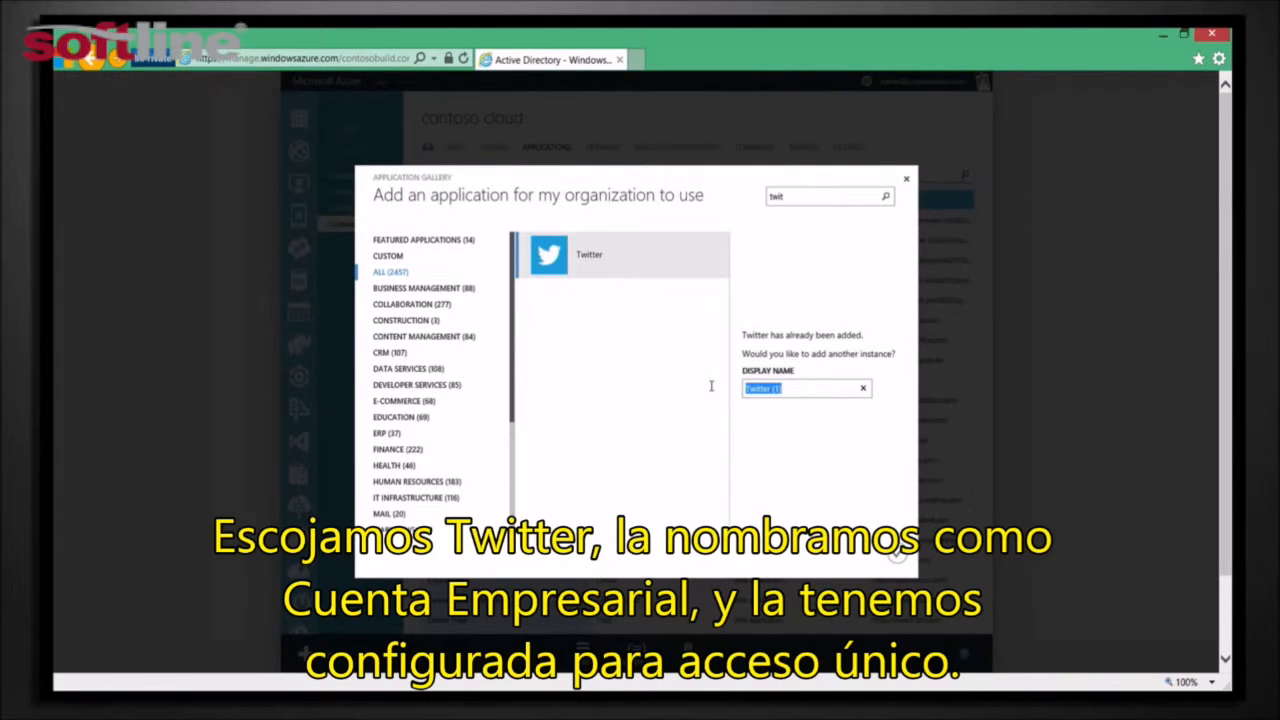
pyautogui.write('Enterprize Account')
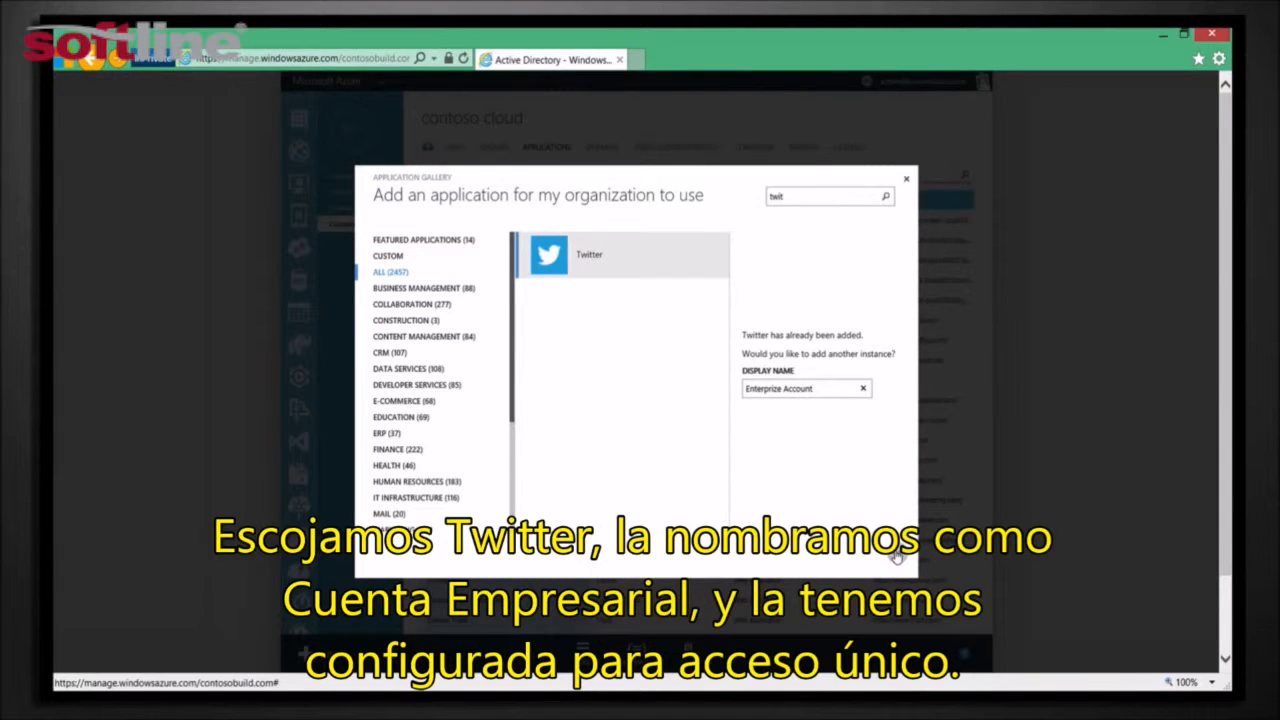
pyautogui.click(894, 521)
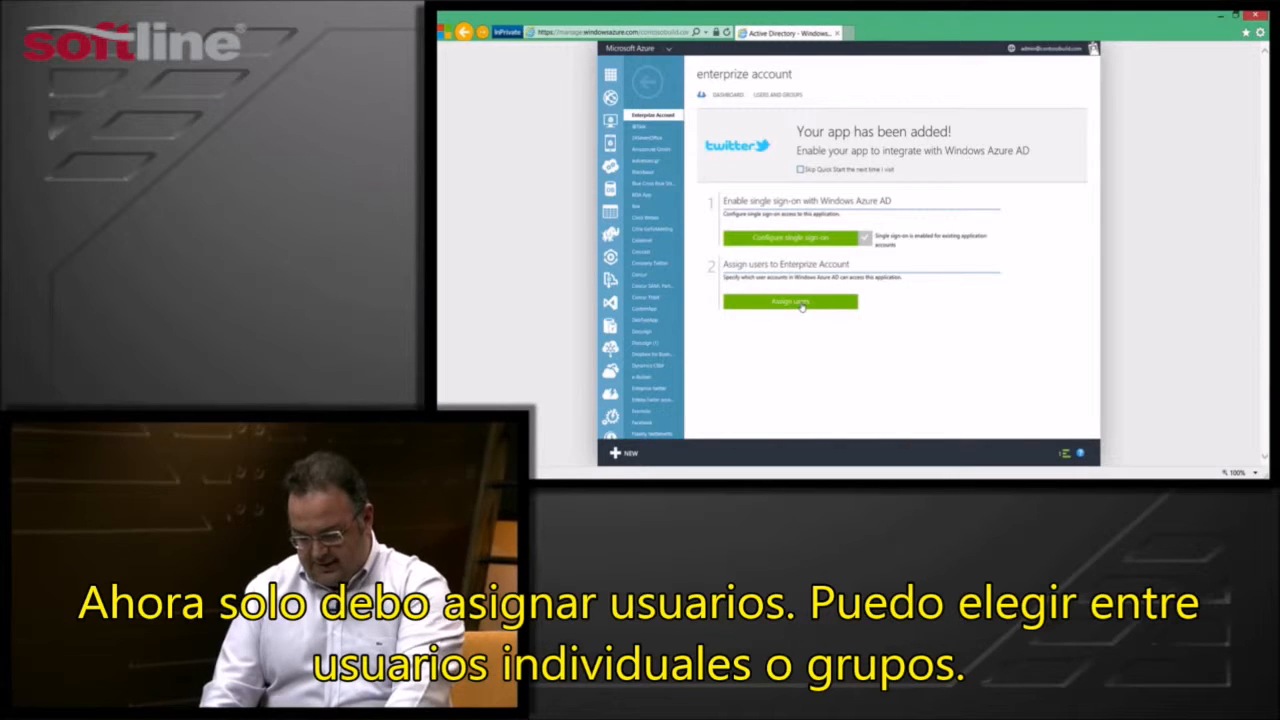
# Start assigning users to the Enterprize Account app and list the directory's groups
pyautogui.click(801, 306)
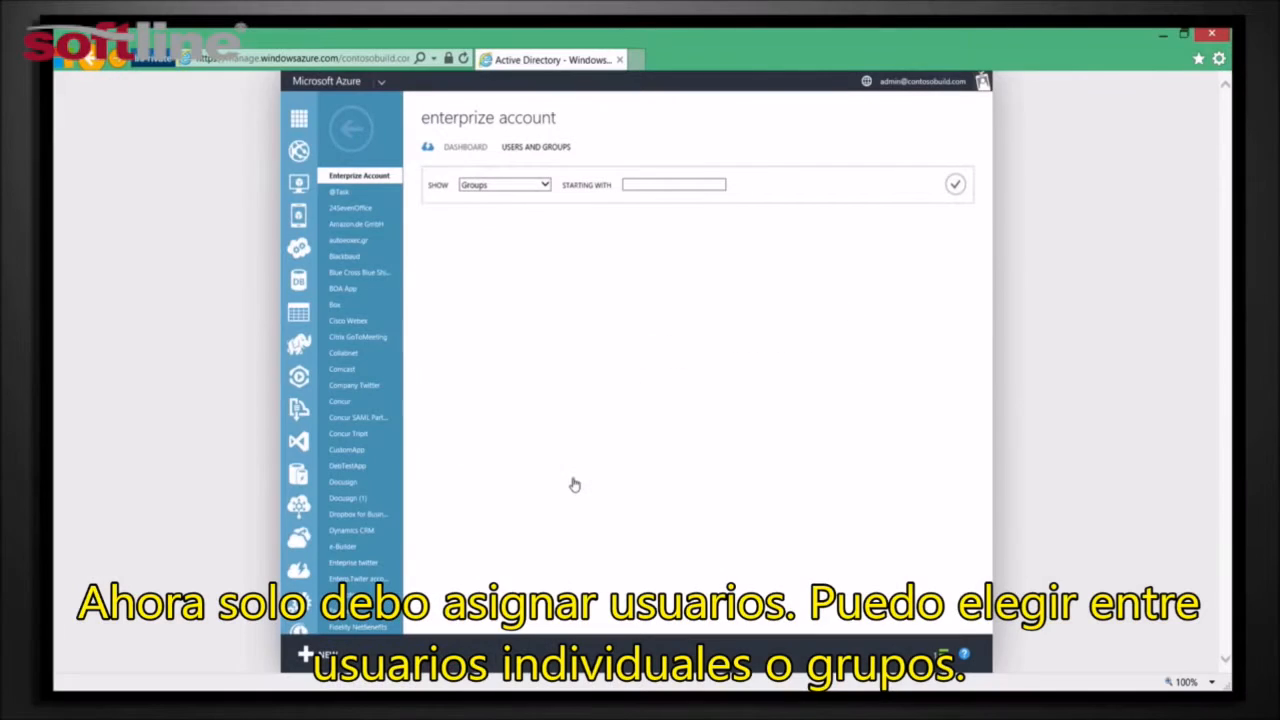
pyautogui.click(545, 188)
pyautogui.click(490, 185)
pyautogui.click(956, 186)
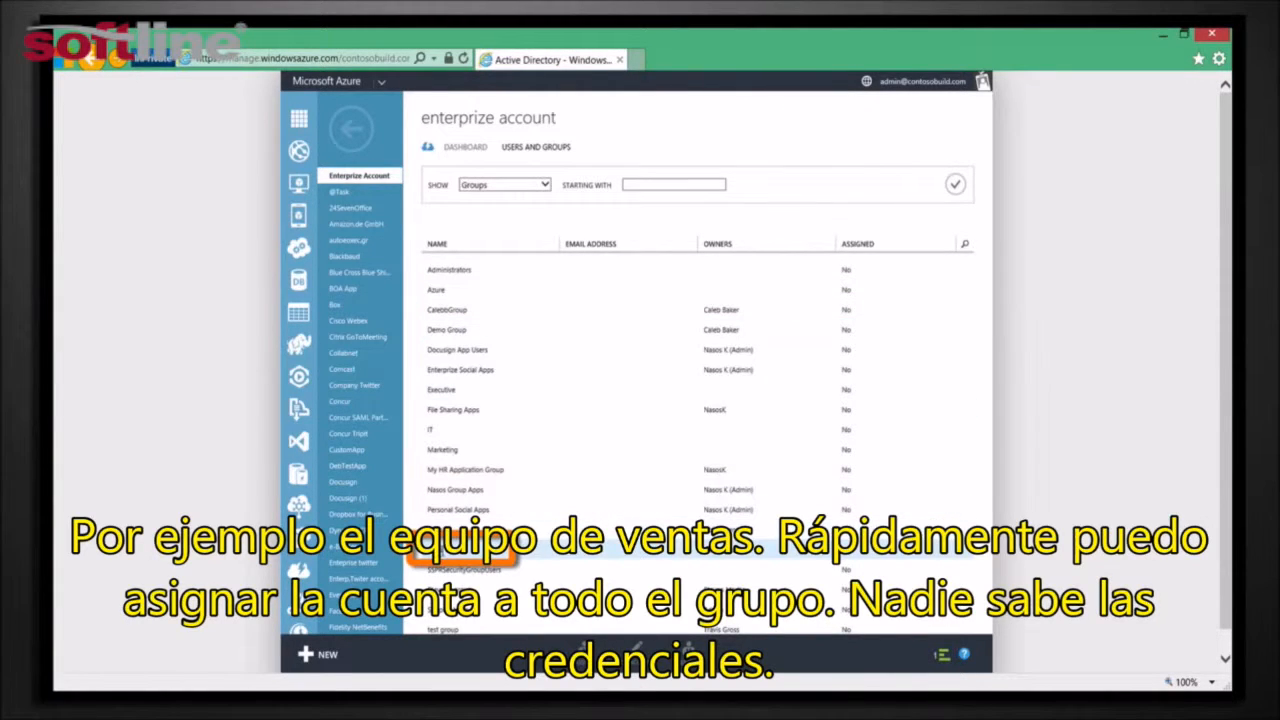
# Assign the Sales Team group to Enterprize Account with shared credentials, entering the account's user name and password, and dismiss the completed notifications
pyautogui.click(441, 550)
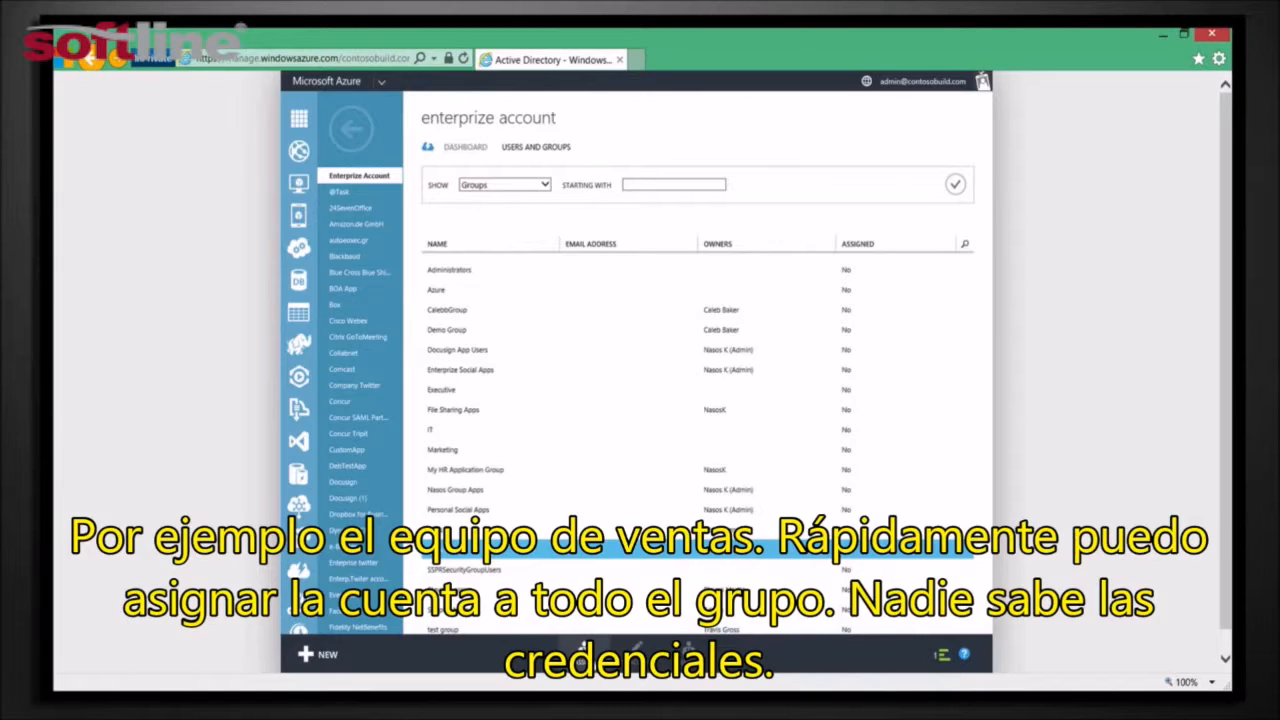
pyautogui.click(583, 649)
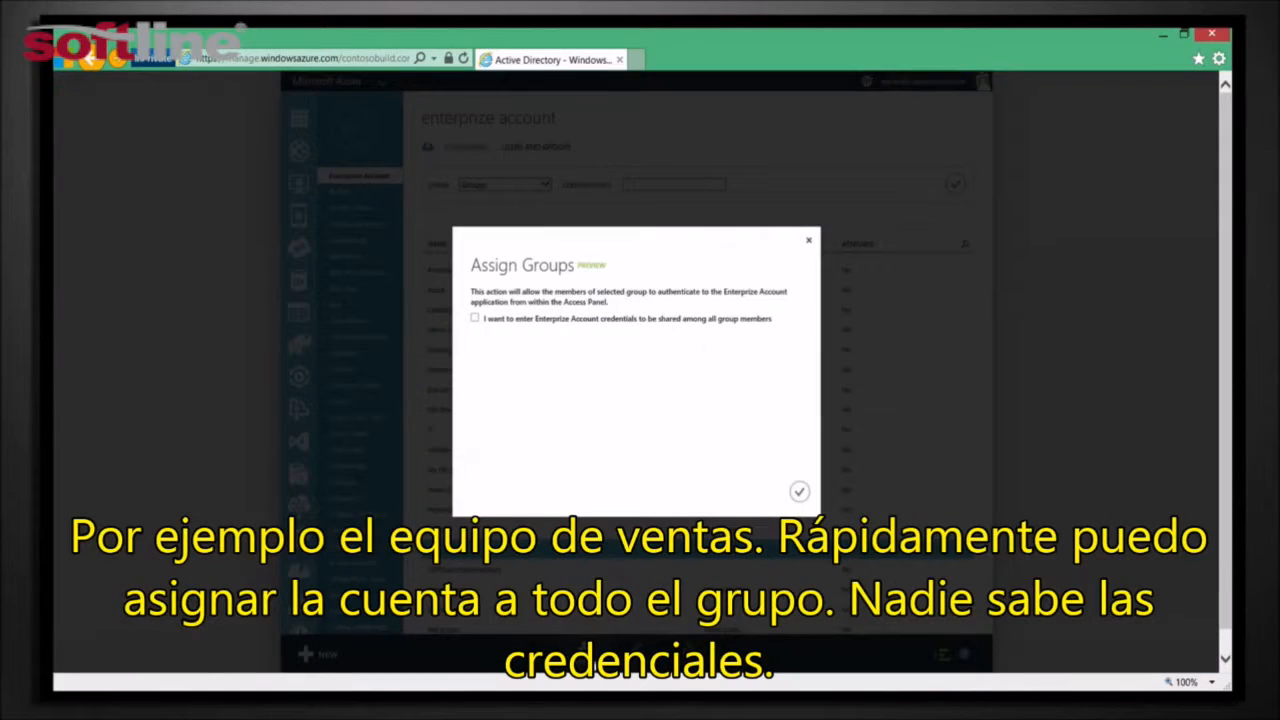
pyautogui.click(475, 319)
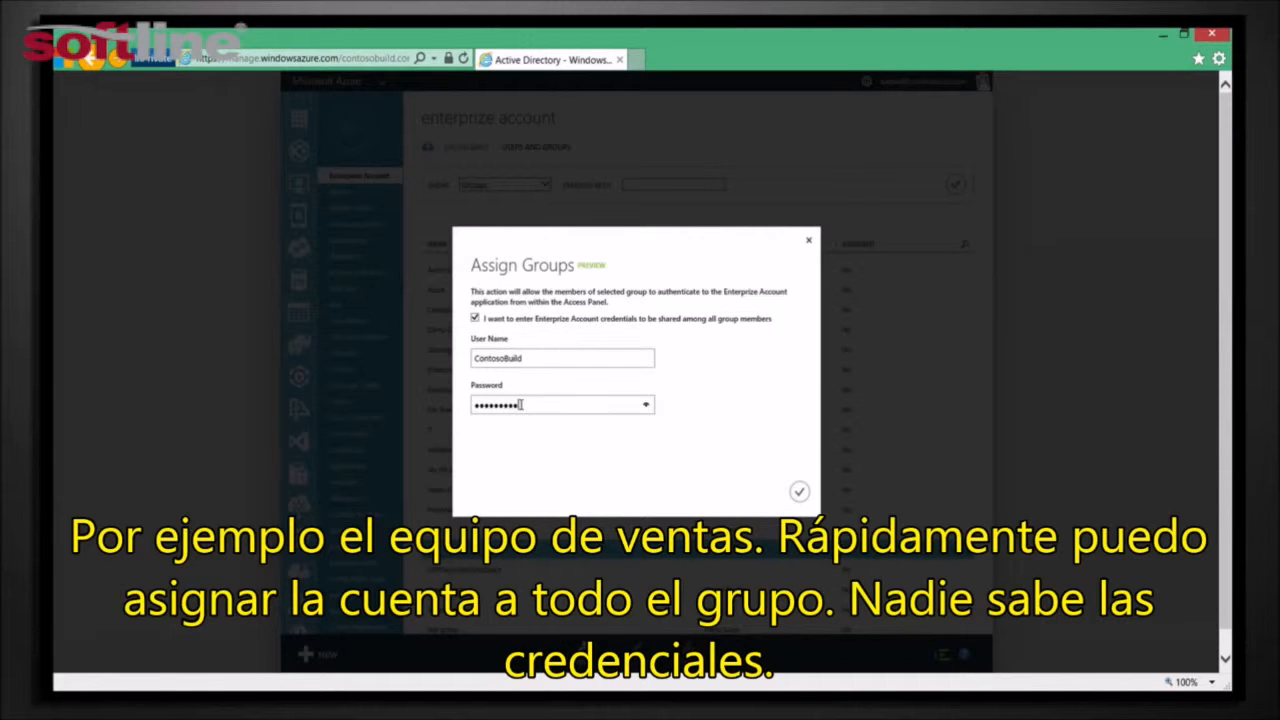
pyautogui.click(800, 494)
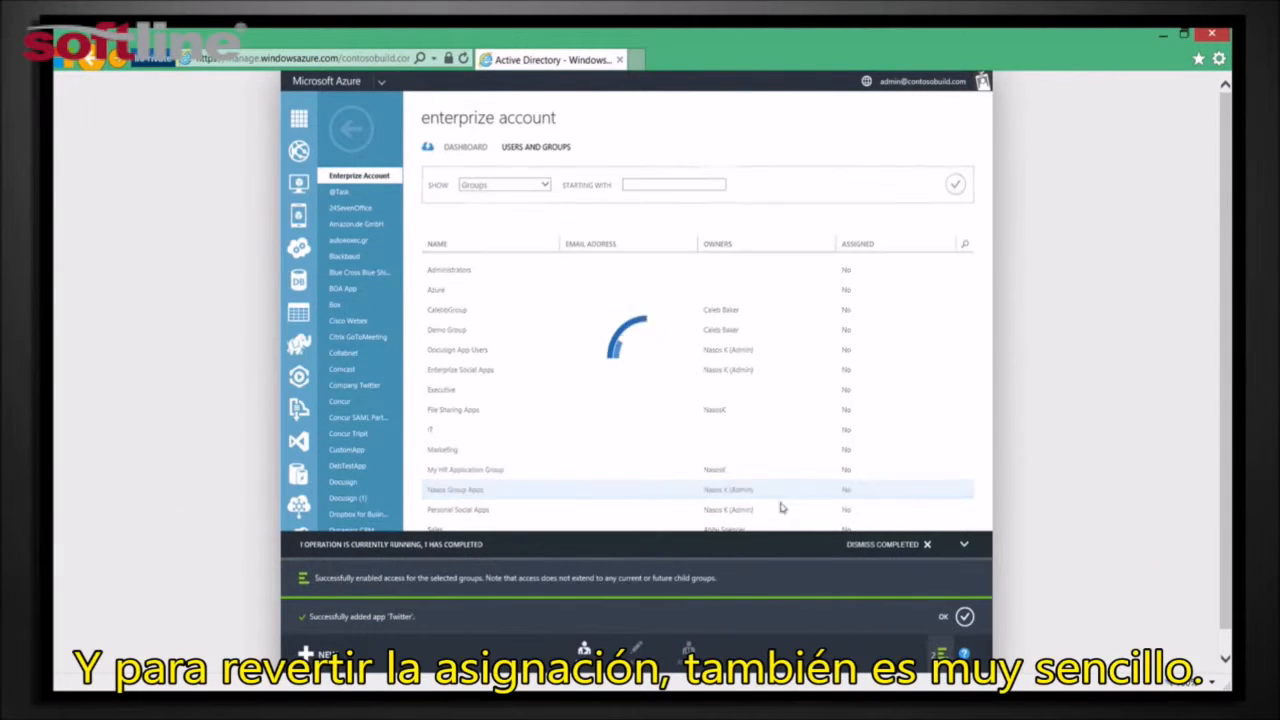
pyautogui.click(904, 546)
pyautogui.click(906, 551)
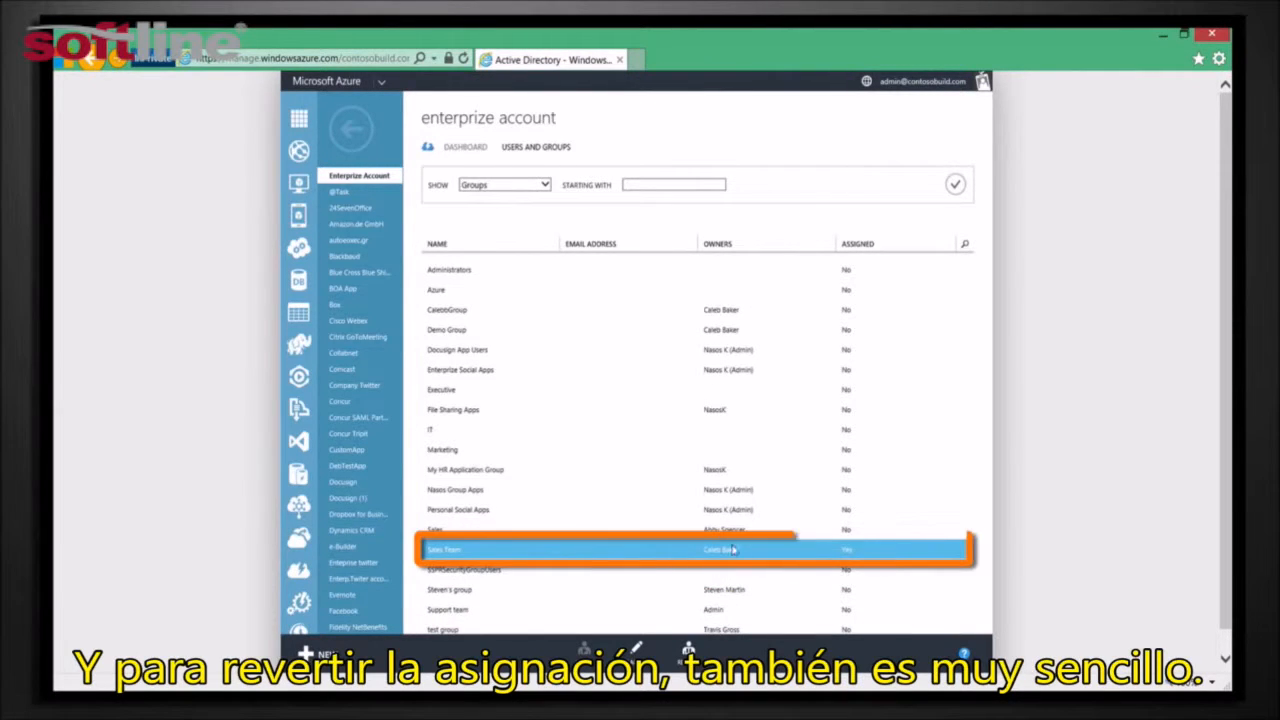
# Remove the Sales Team group's assignment from Enterprize Account, confirming removal of the selected groups from the application
pyautogui.click(688, 650)
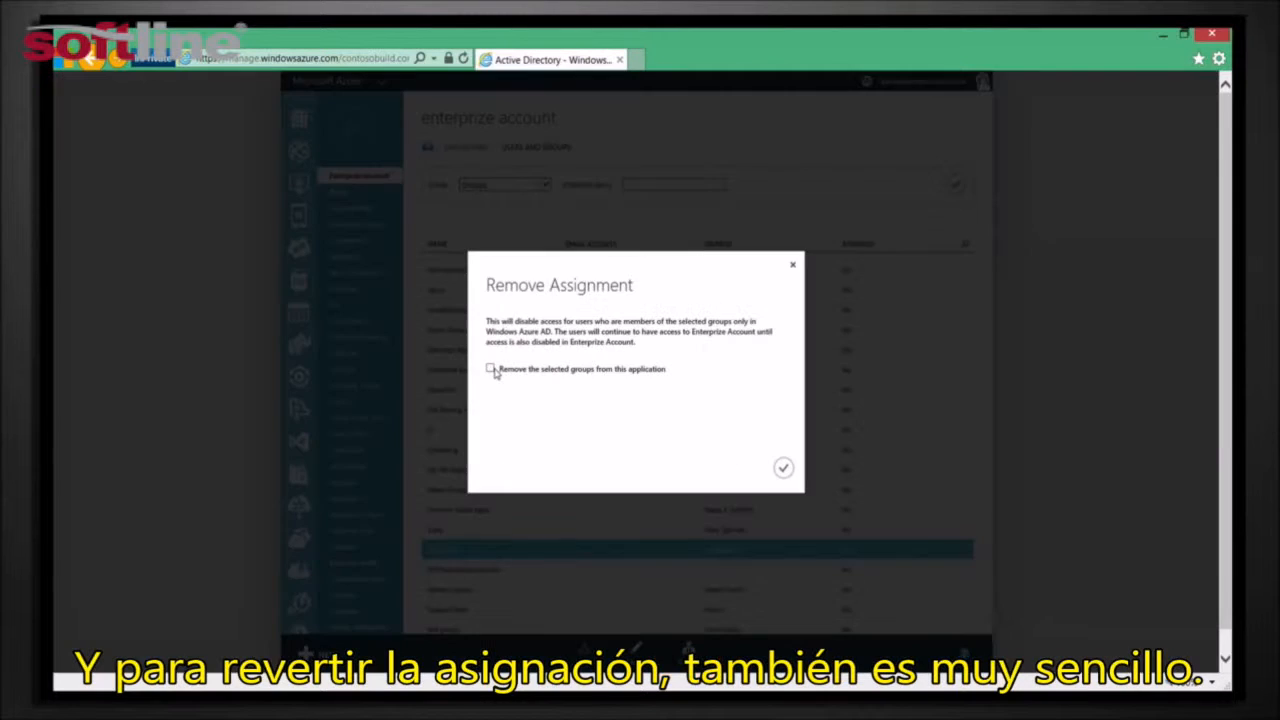
pyautogui.click(780, 467)
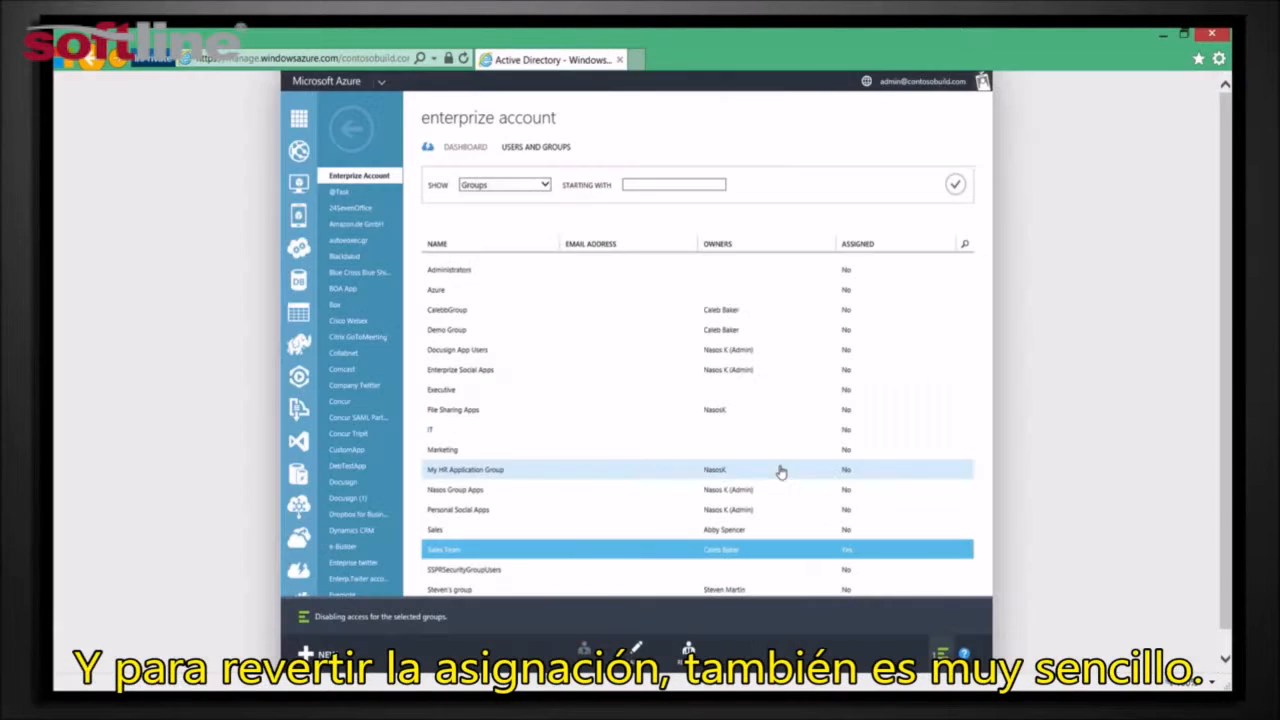